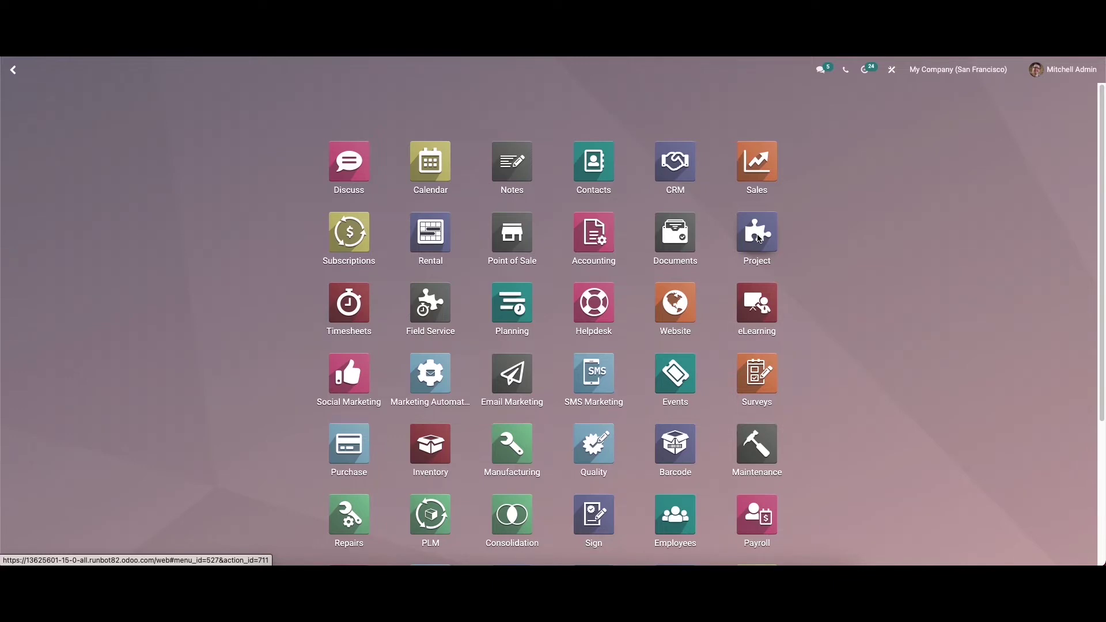
# Step: Open the Project app's settings to review the task management, time management and analytics options
pyautogui.click(758, 236)
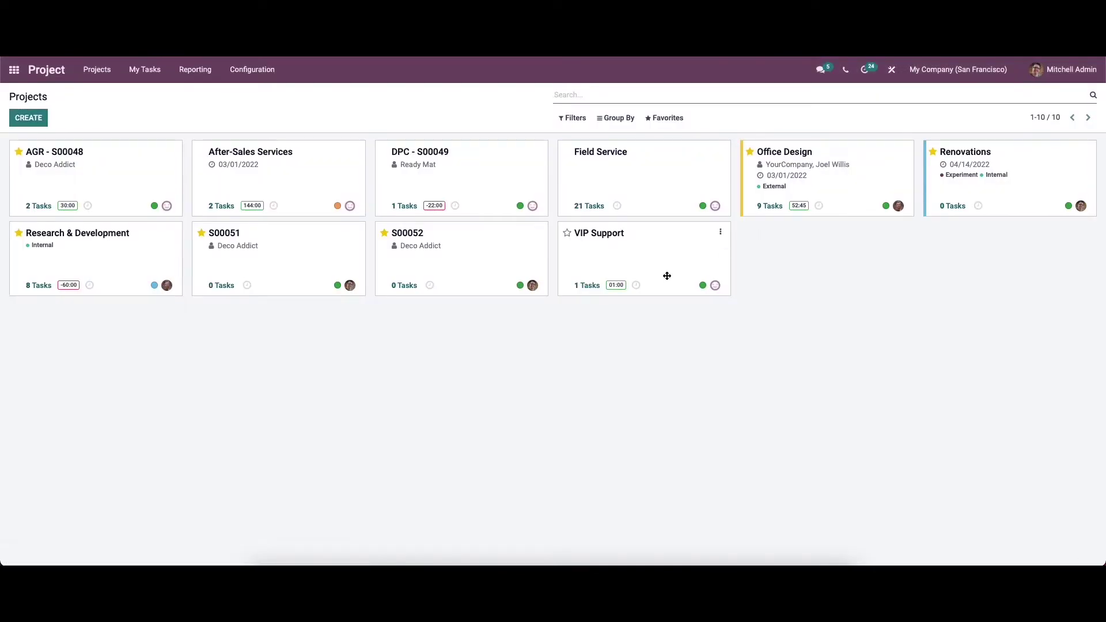
pyautogui.click(253, 70)
pyautogui.click(260, 88)
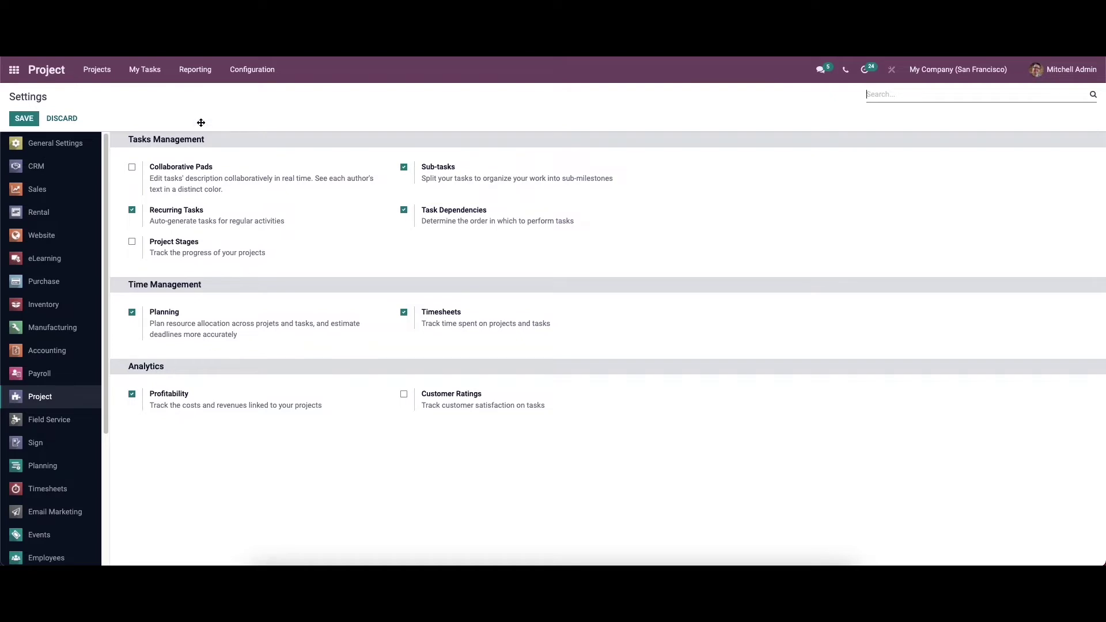
# Step: Create a new project from the configuration list of projects and name it "Office Design"
pyautogui.click(237, 74)
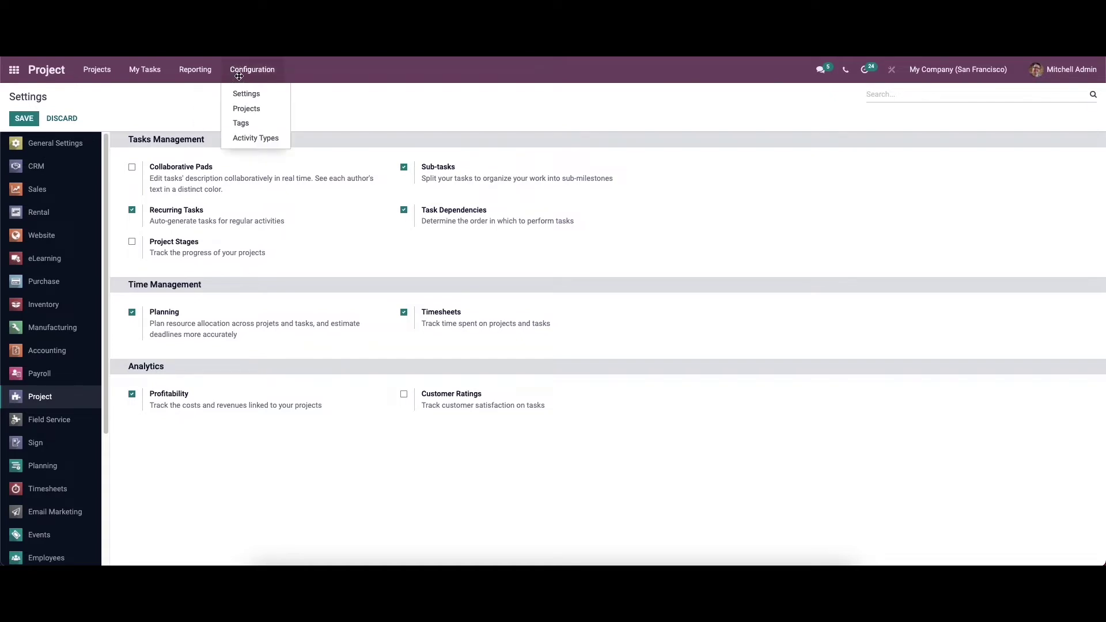
pyautogui.click(260, 108)
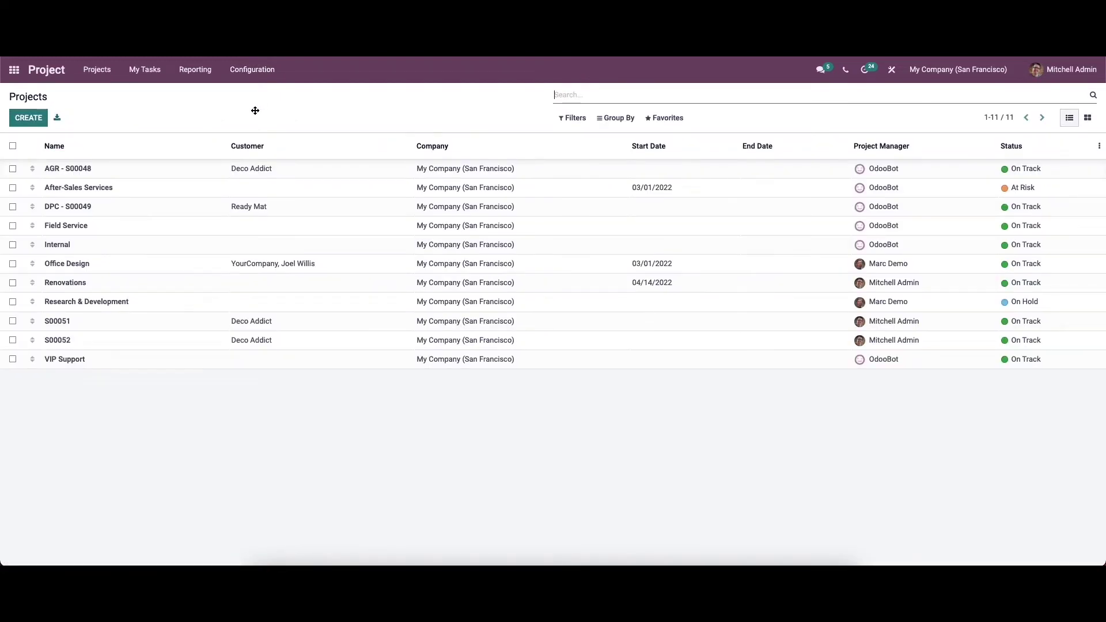
pyautogui.click(27, 118)
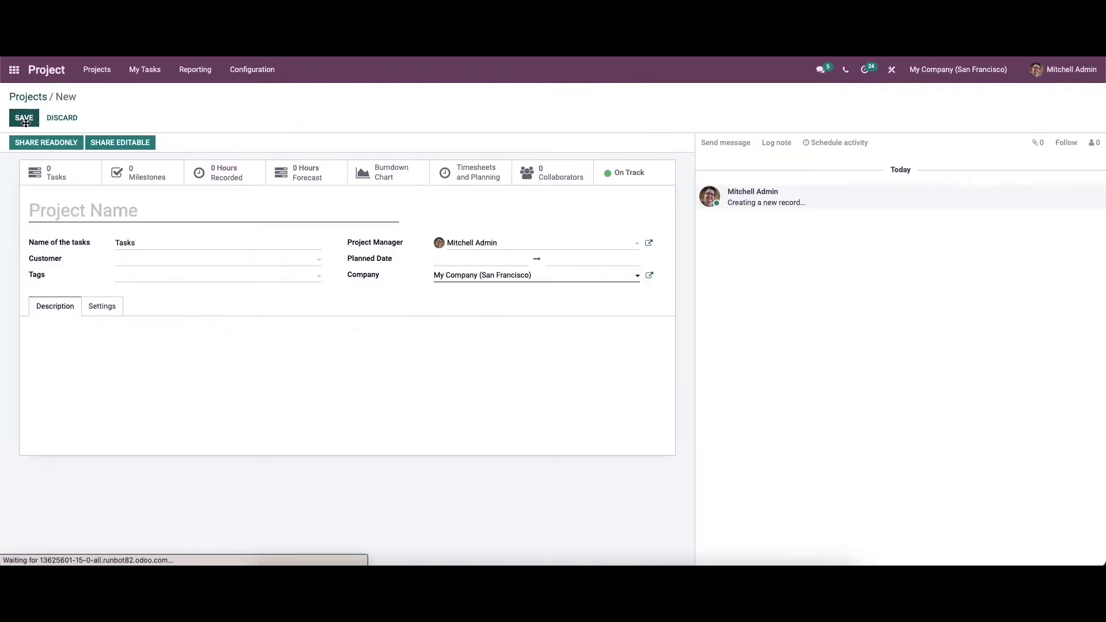
pyautogui.click(107, 211)
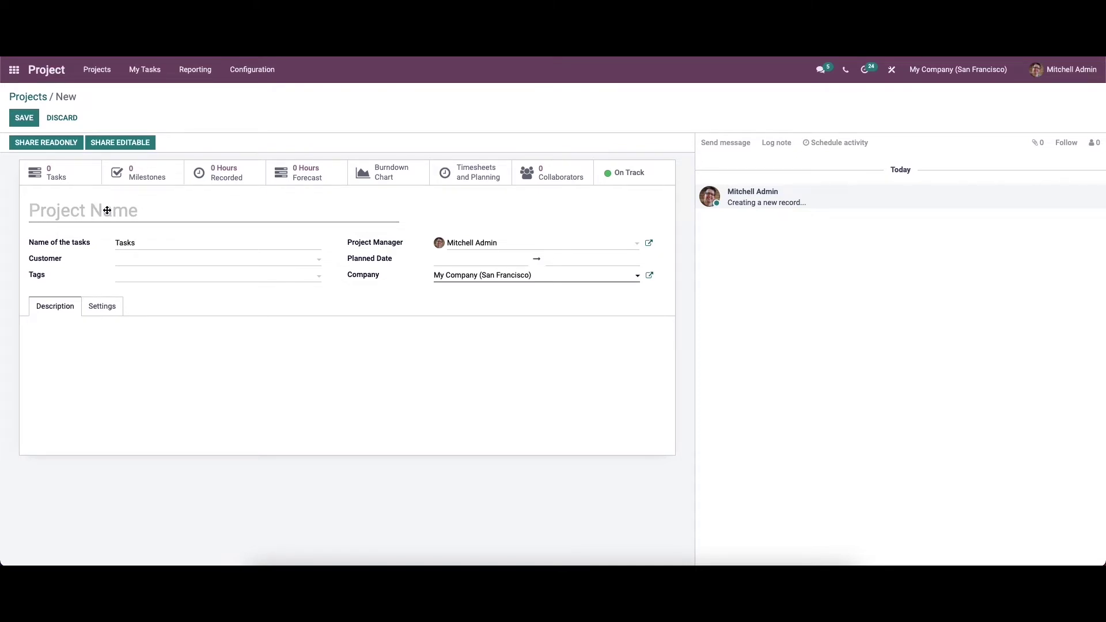
pyautogui.write('Office Design')
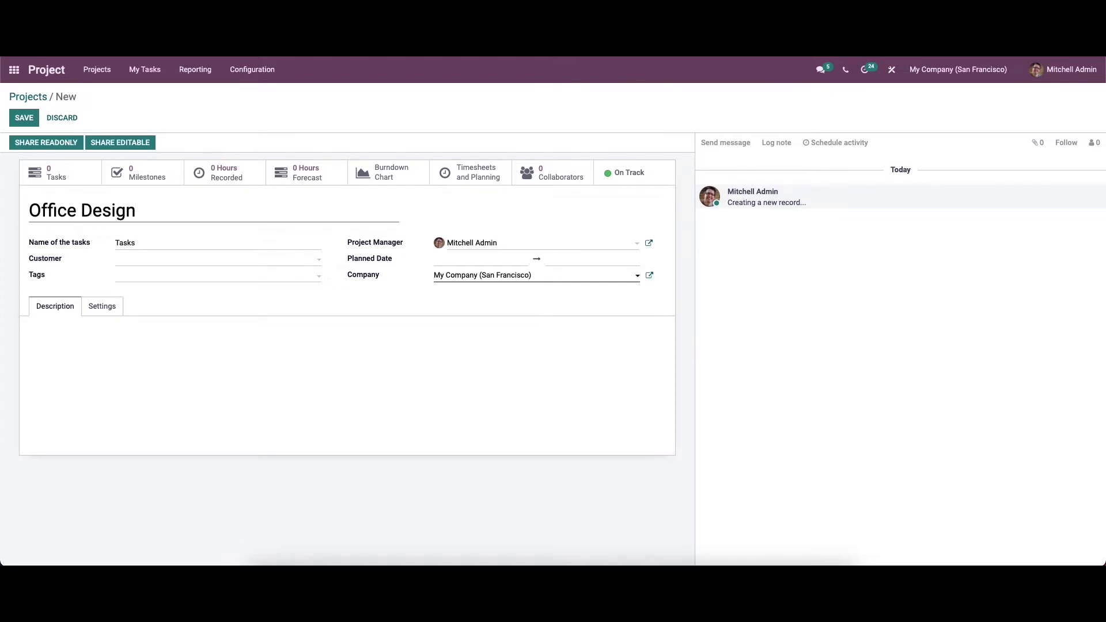
# Step: Set the project's customer to Deco Addict and add the External tag
pyautogui.click(153, 259)
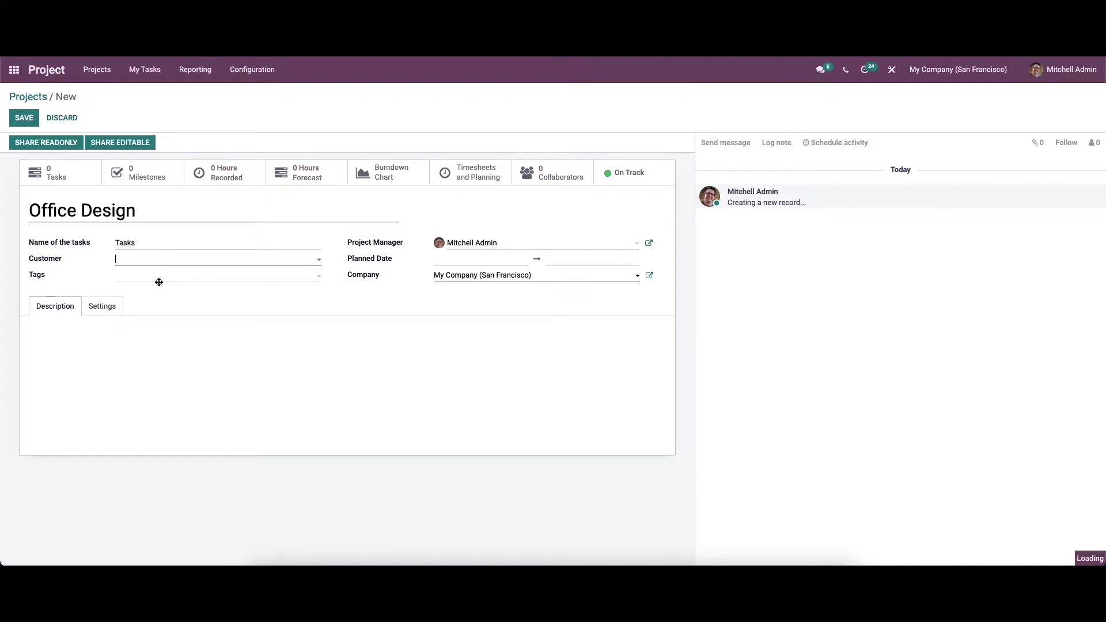
pyautogui.click(159, 278)
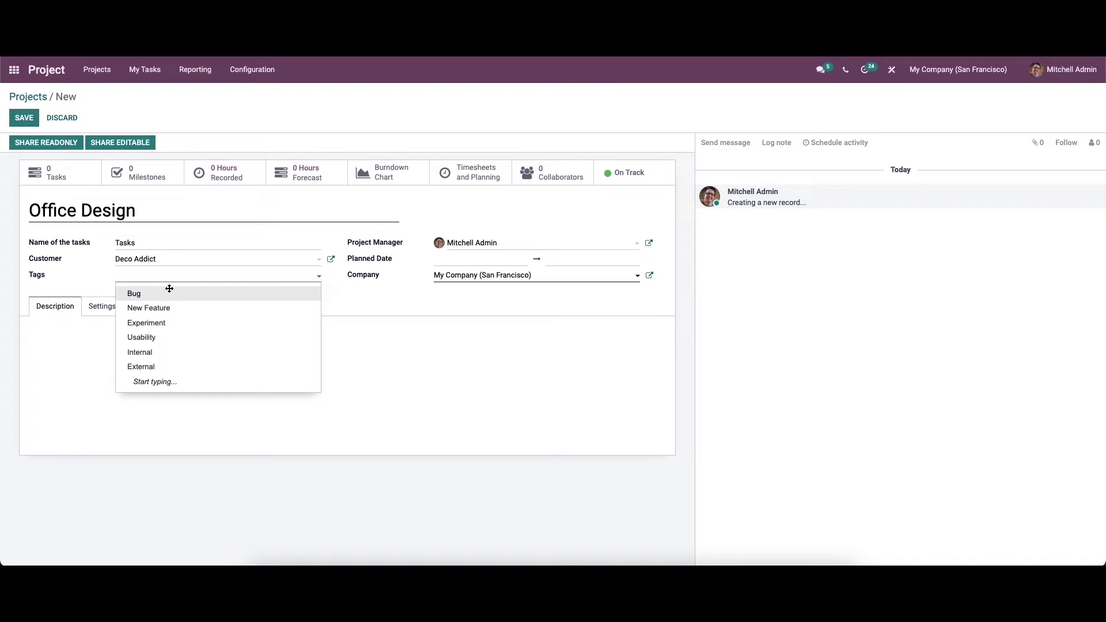
pyautogui.click(163, 366)
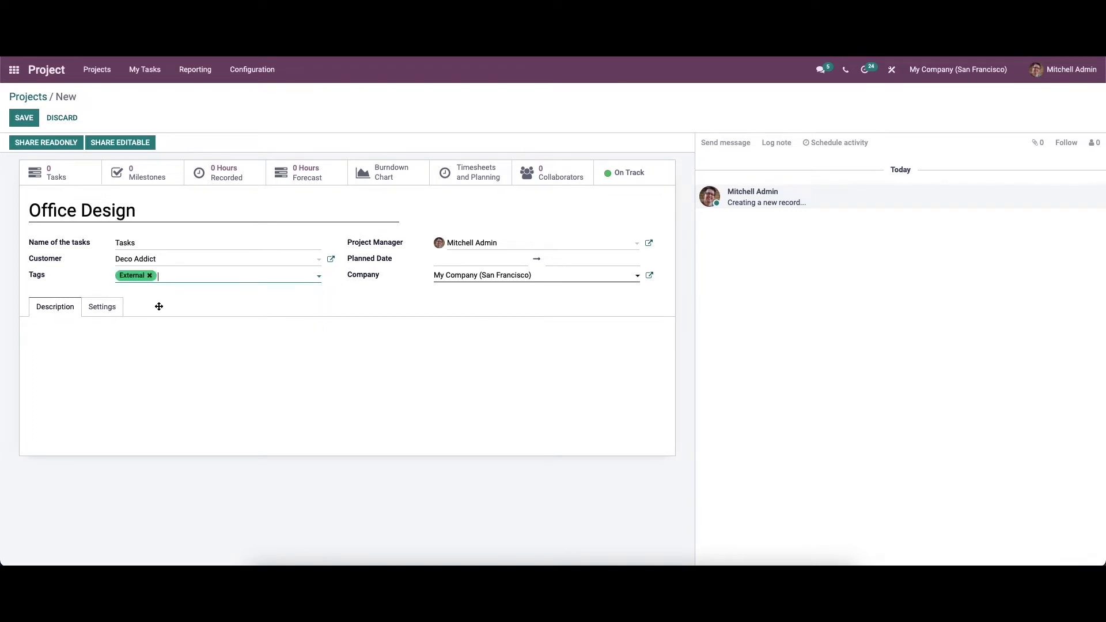
pyautogui.click(181, 277)
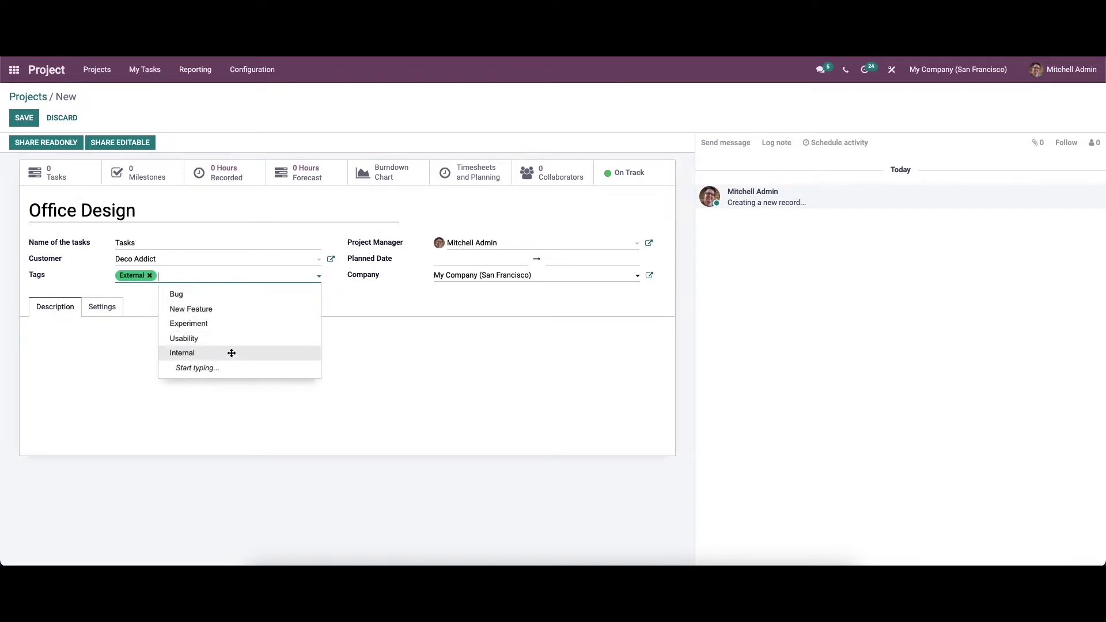
pyautogui.click(354, 324)
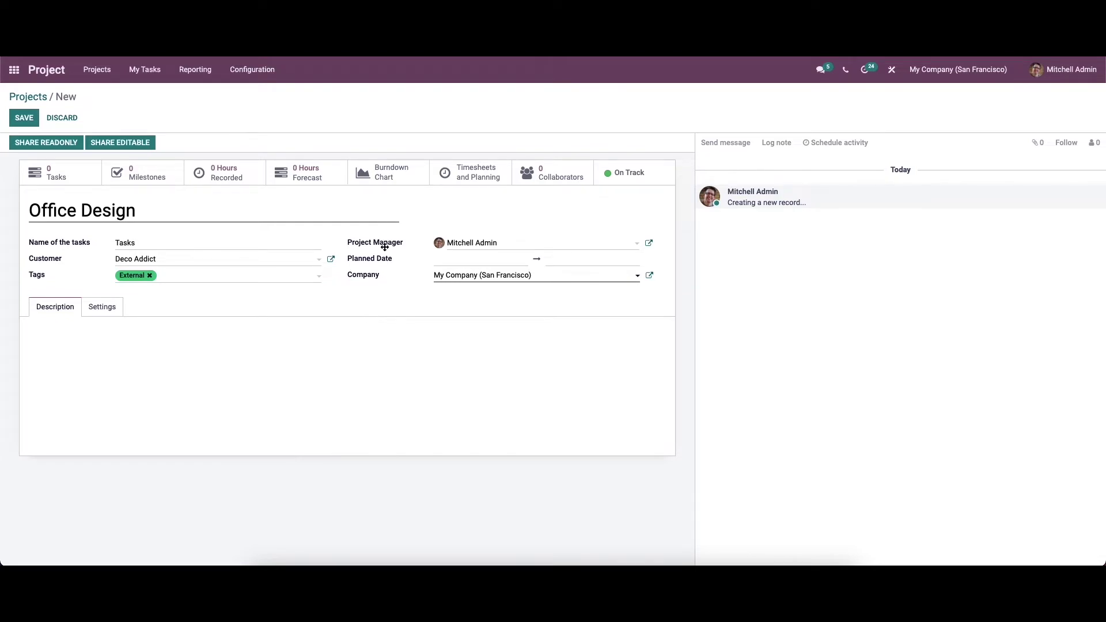
# Step: Set the project's planned date range from 03/13/2022 to 03/21/2022
pyautogui.click(458, 262)
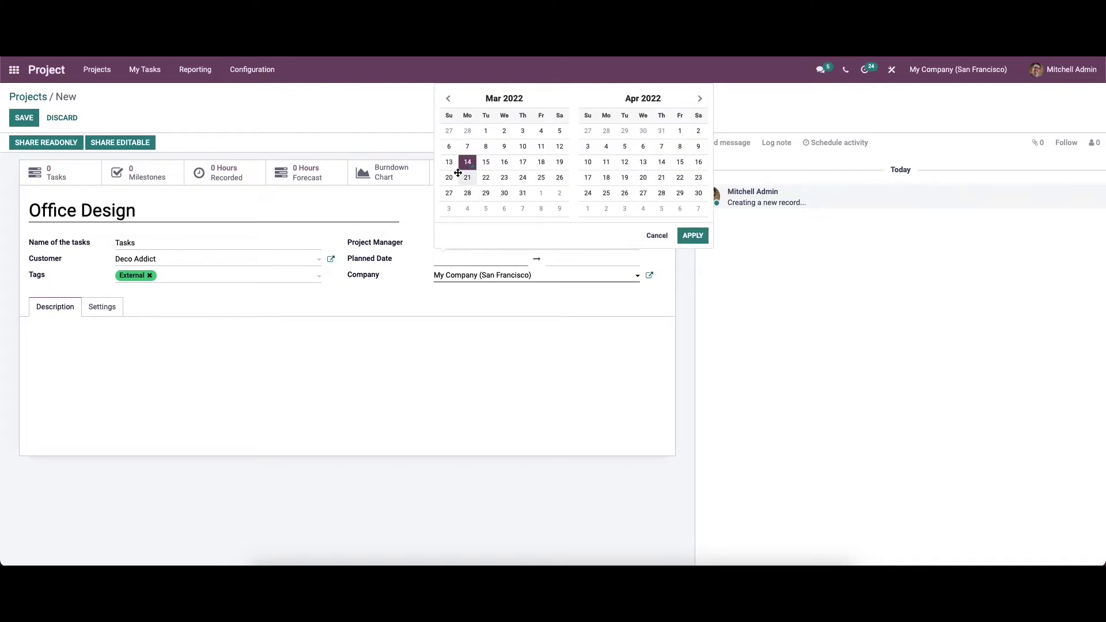
pyautogui.click(449, 162)
pyautogui.click(467, 177)
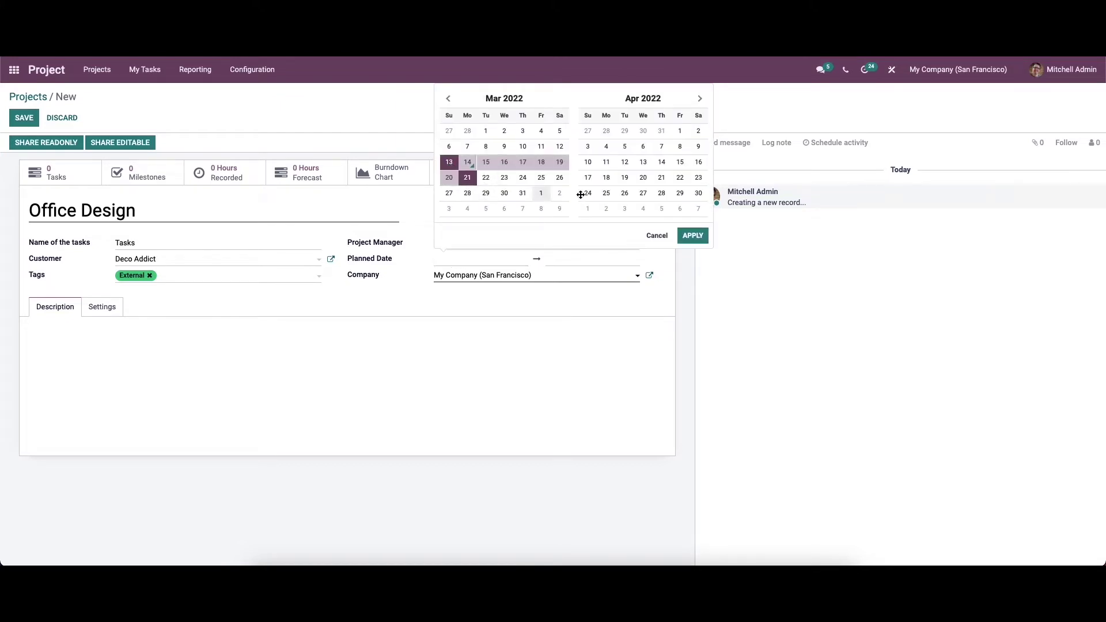
pyautogui.click(694, 237)
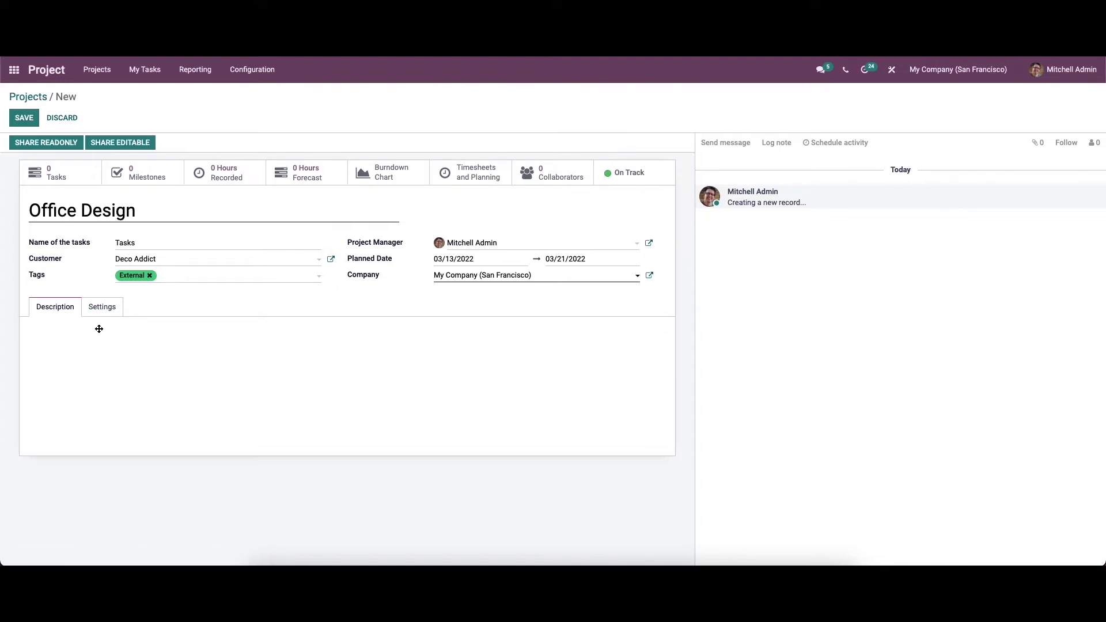
# Step: Make the Office Design project billable in its project settings
pyautogui.click(110, 309)
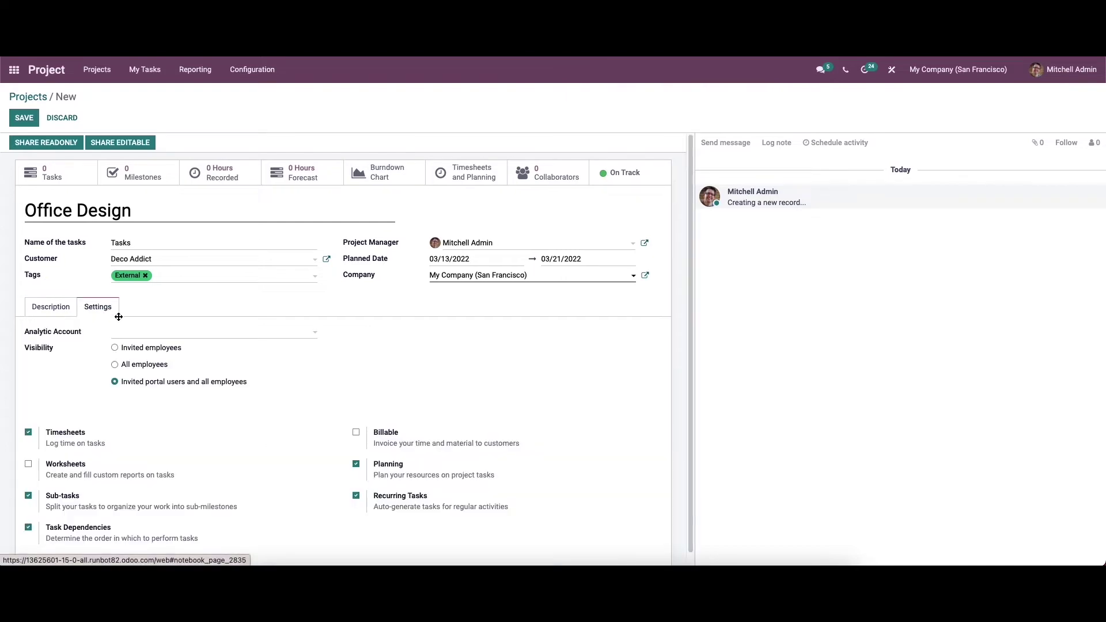
pyautogui.scroll(-1, 173, 415)
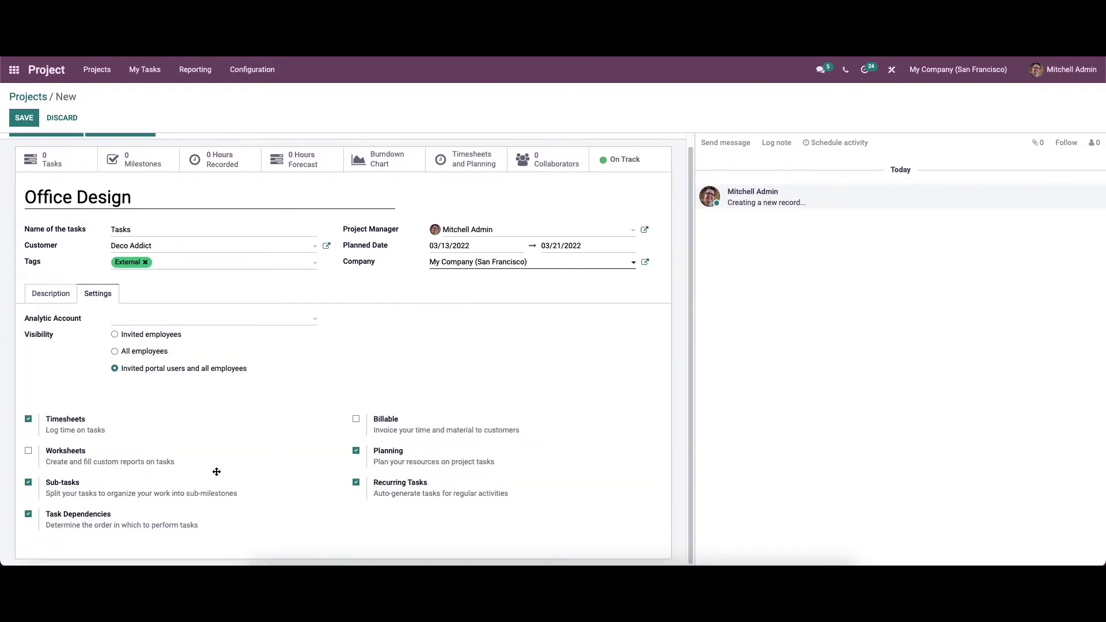
pyautogui.click(356, 418)
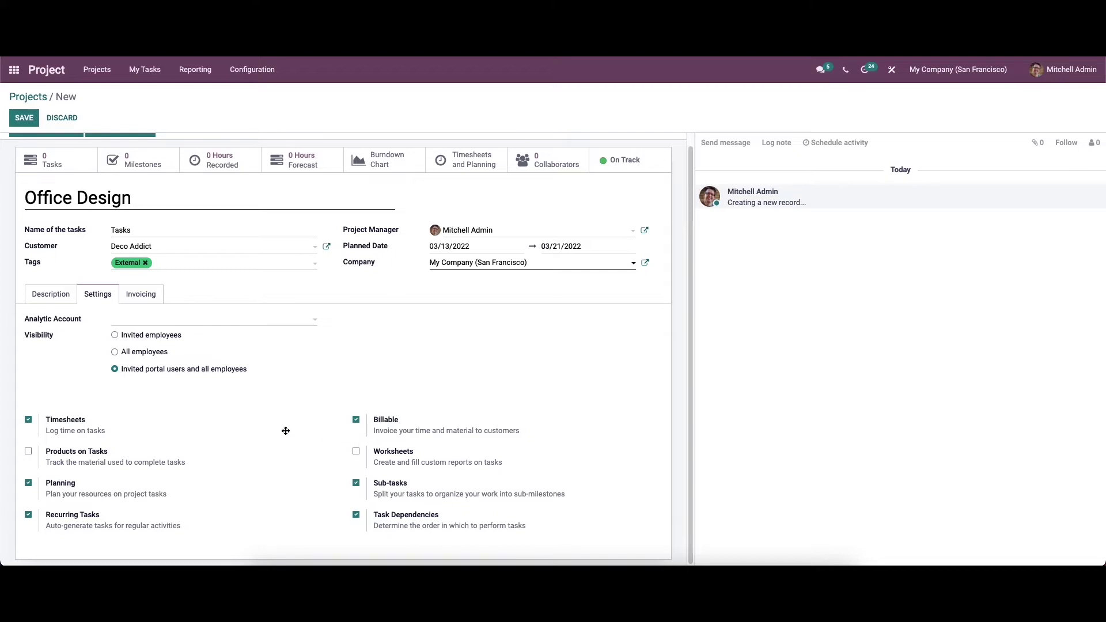
# Step: Assign the analytic account "Office Design - Deco Addict" to the project and save it
pyautogui.click(161, 319)
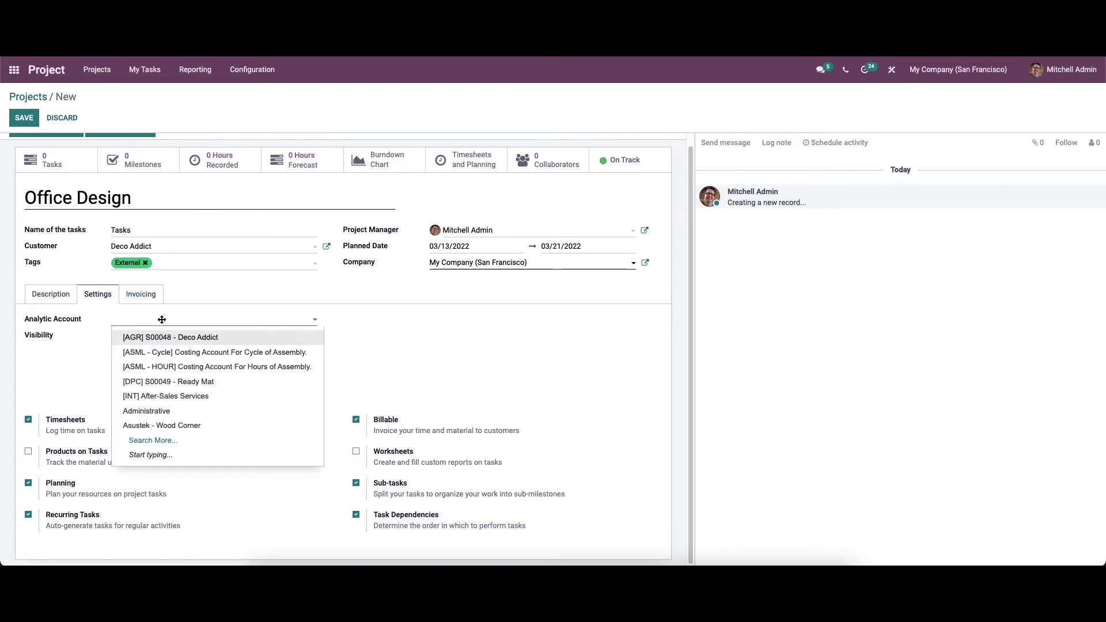
pyautogui.write('off')
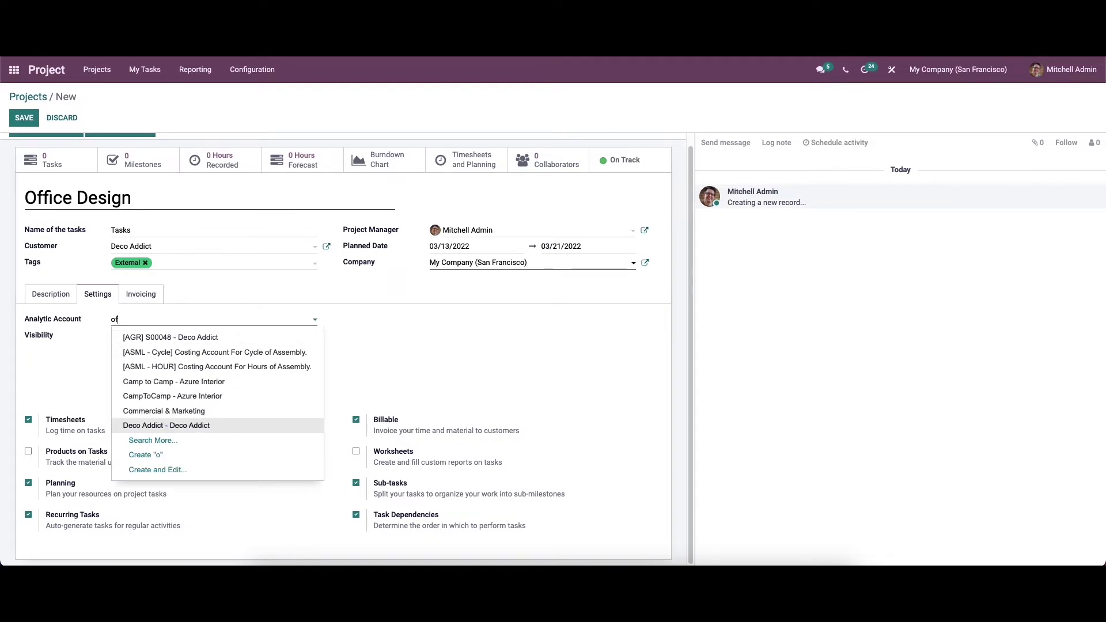
pyautogui.click(219, 352)
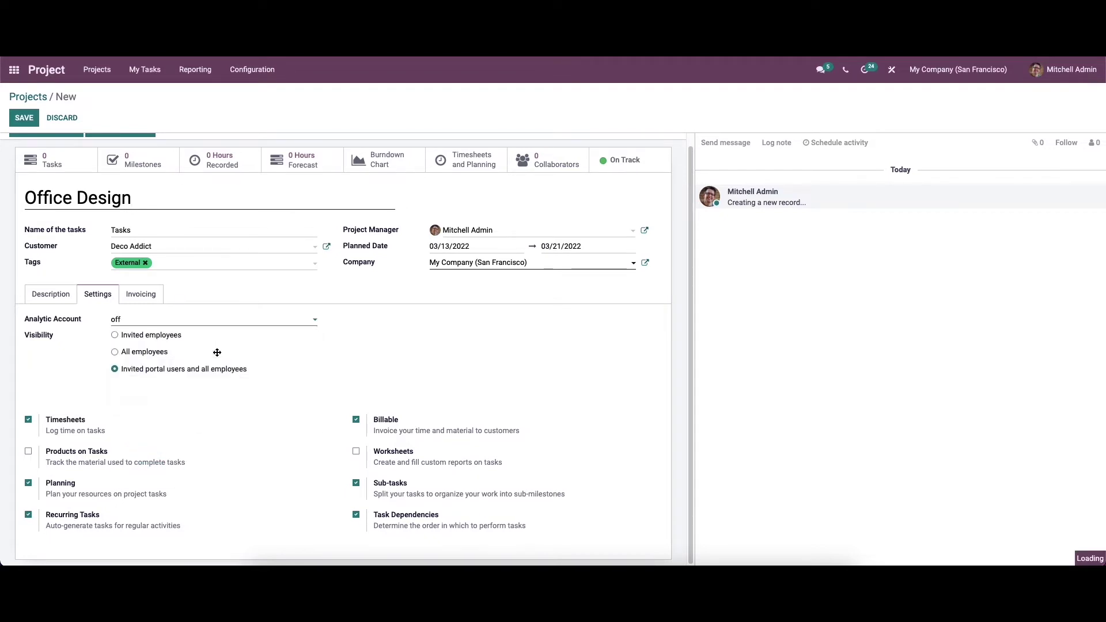
pyautogui.click(22, 122)
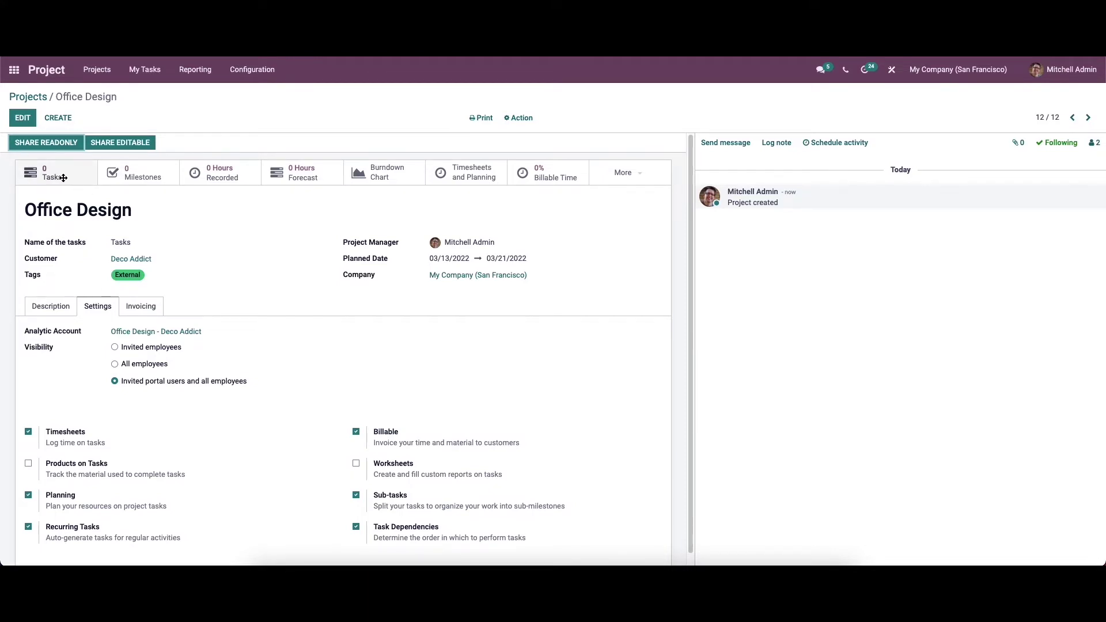
# Step: Open the project's tasks and add four stage columns: New, Assigned, In Progres and Done
pyautogui.click(43, 178)
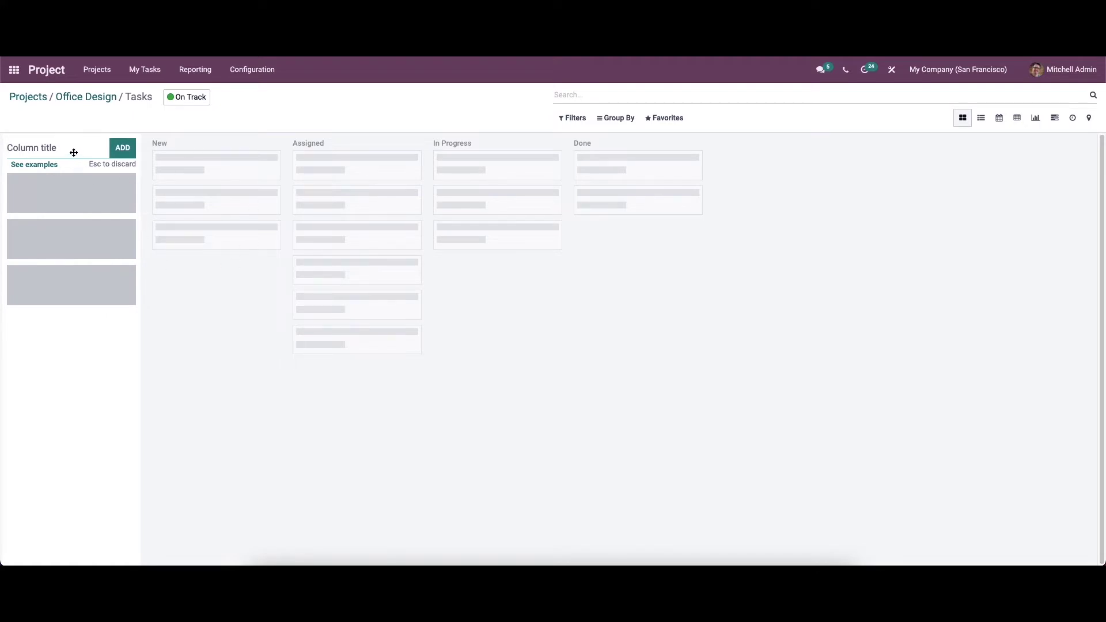
pyautogui.write('New')
pyautogui.press('Return')
pyautogui.write('A')
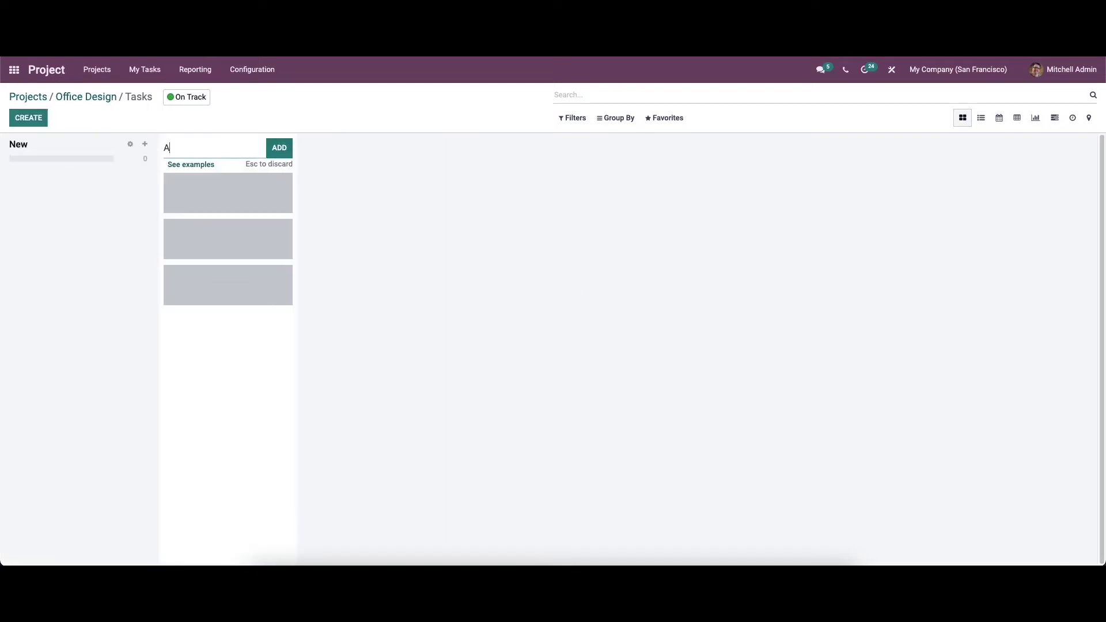
pyautogui.write('ssigned')
pyautogui.press('Return')
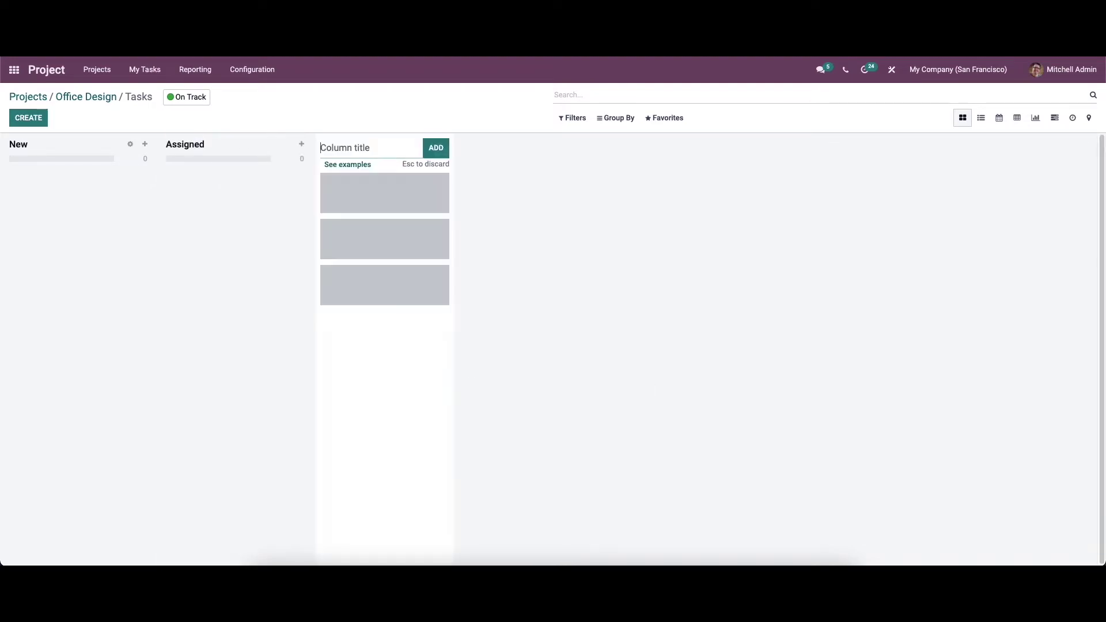
pyautogui.write('In Progres')
pyautogui.press('Return')
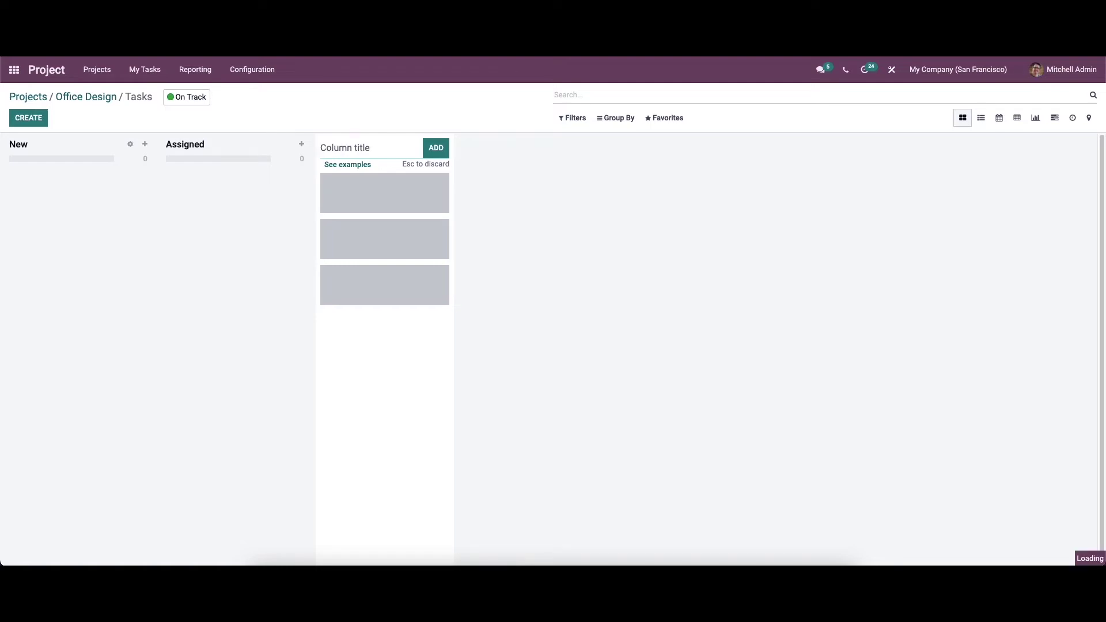
pyautogui.write('Done')
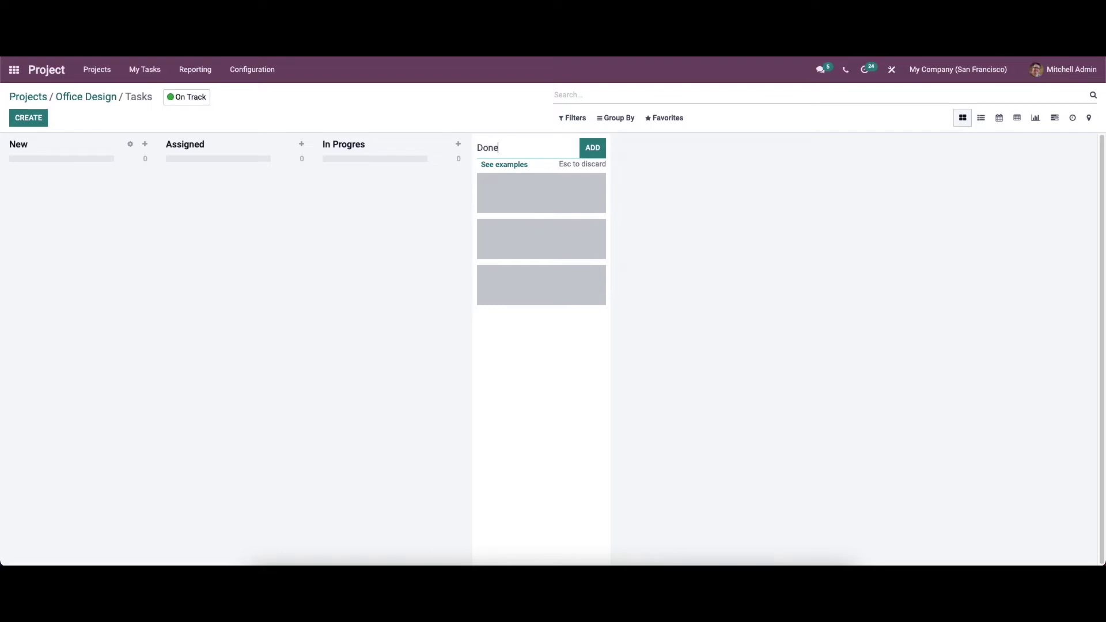
pyautogui.press('Return')
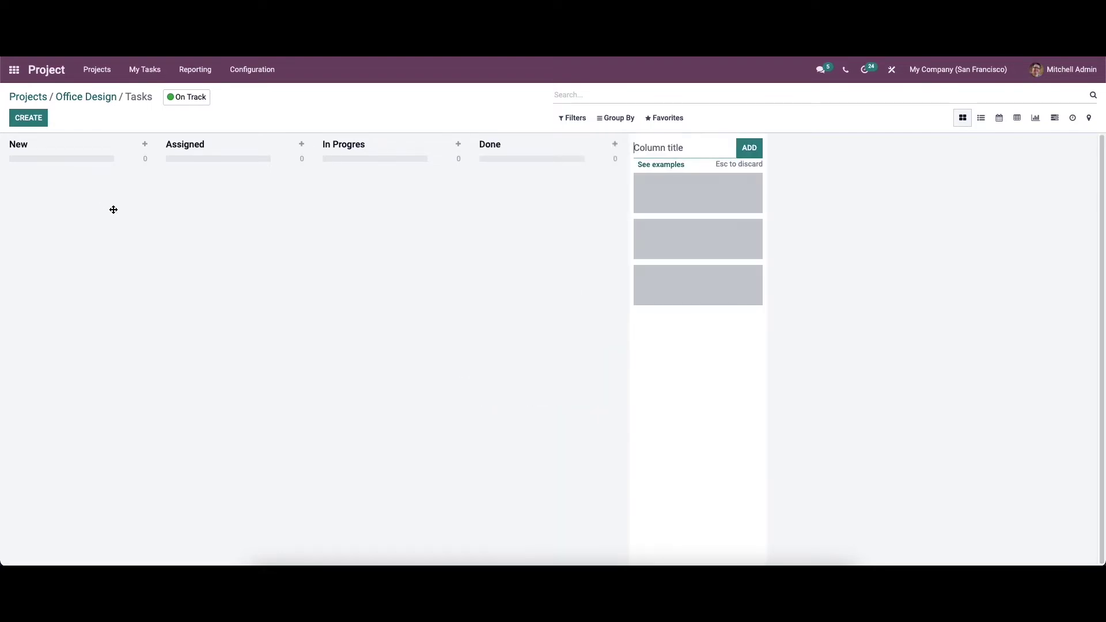
# Step: Create two tasks titled "Task 1" and "Task 2" in the New stage
pyautogui.click(36, 119)
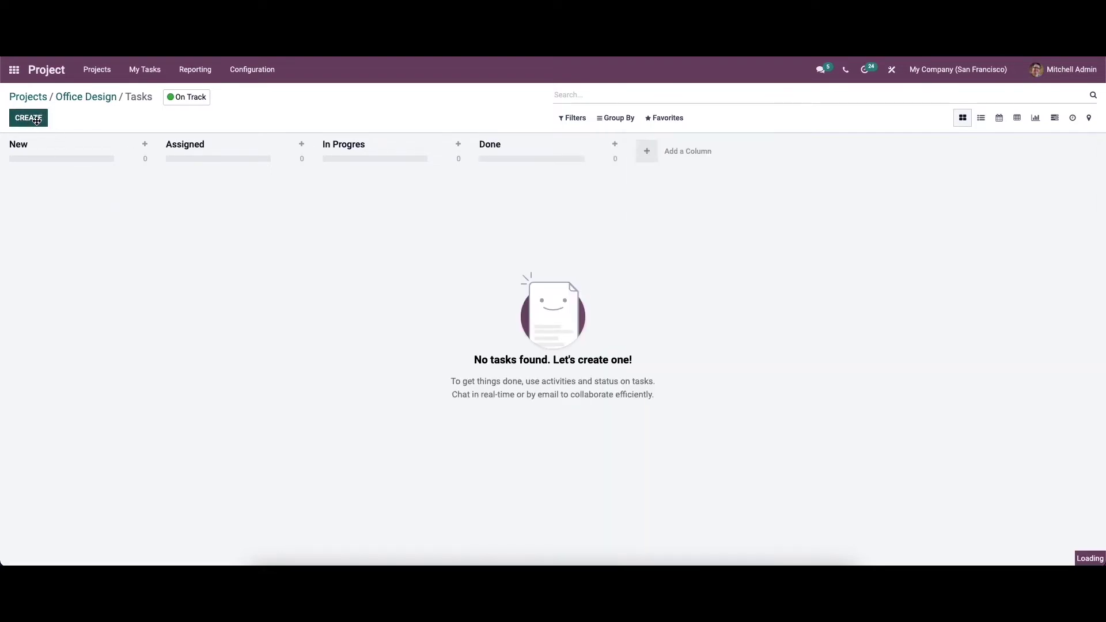
pyautogui.click(40, 205)
pyautogui.write('Task 1')
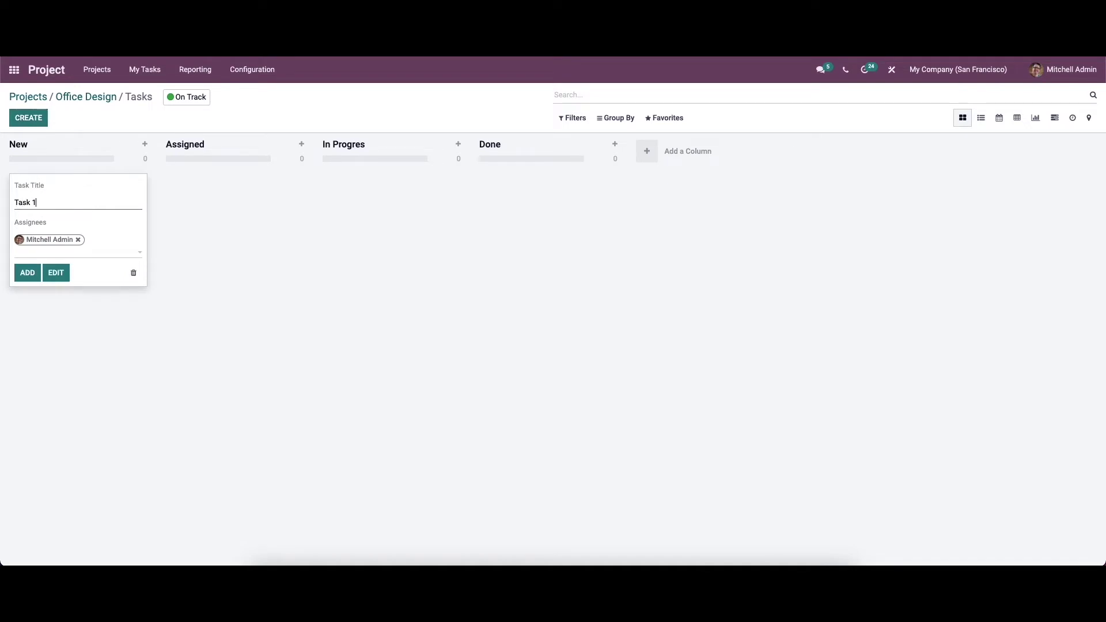
pyautogui.press('Return')
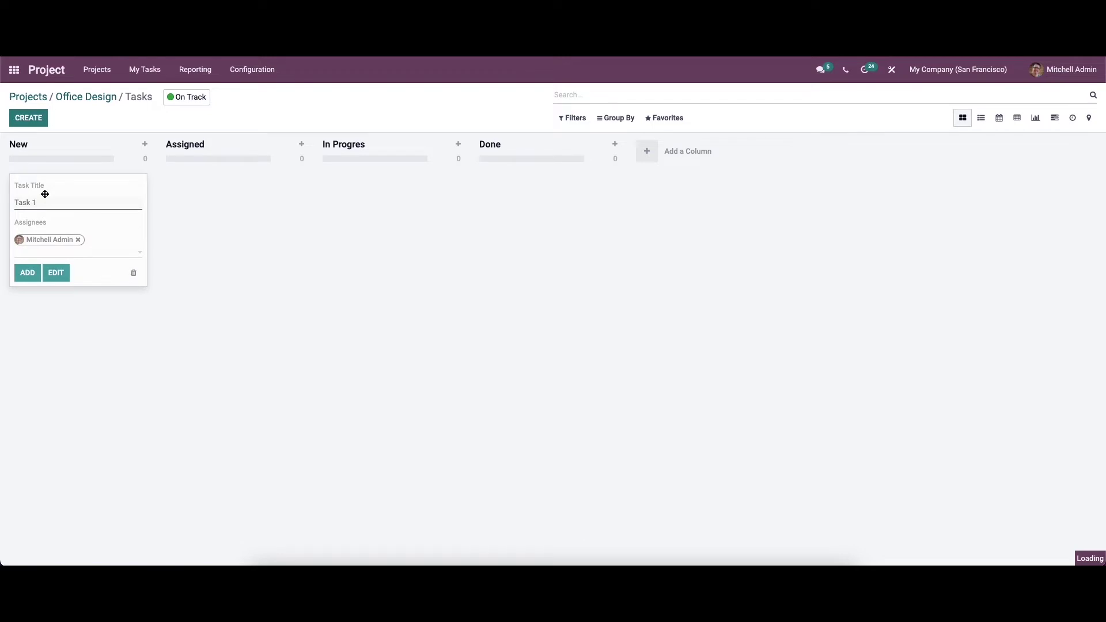
pyautogui.write('T')
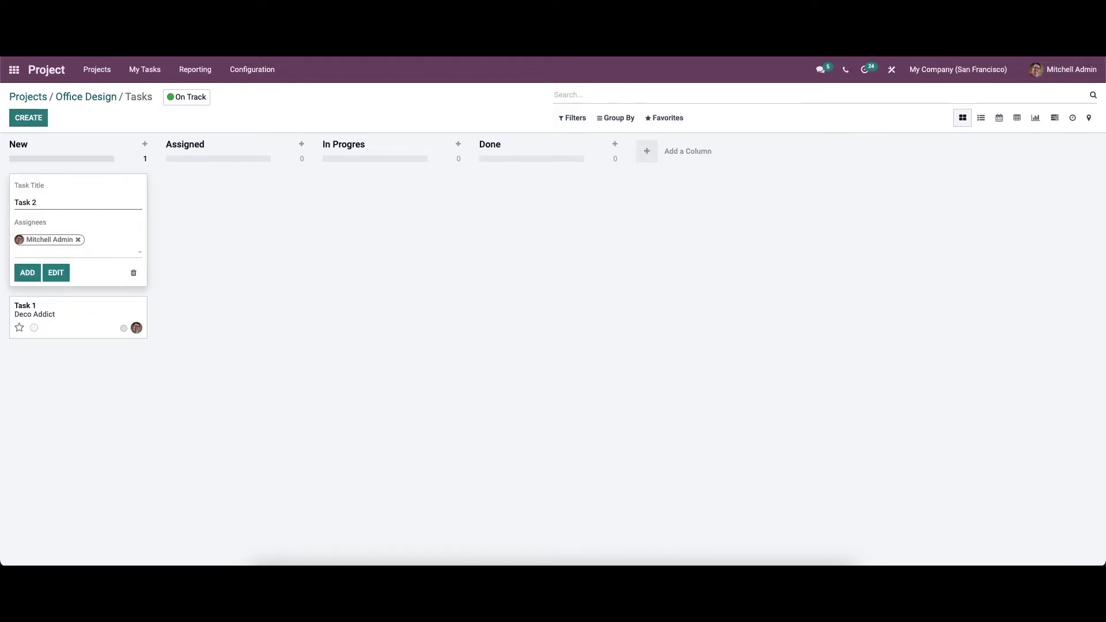
pyautogui.press('Return')
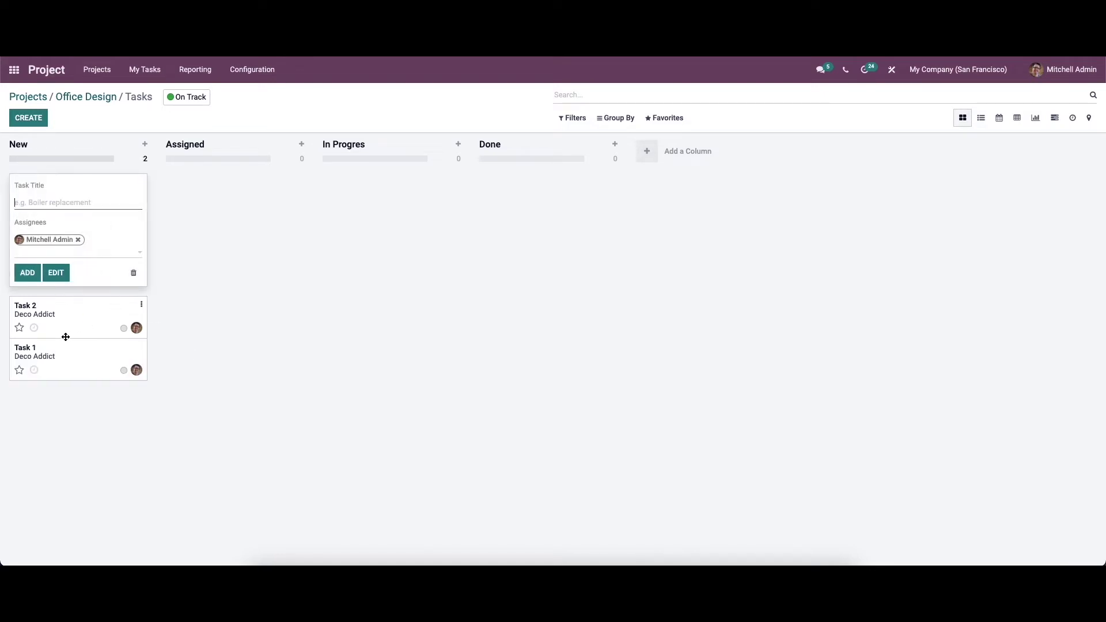
pyautogui.click(196, 301)
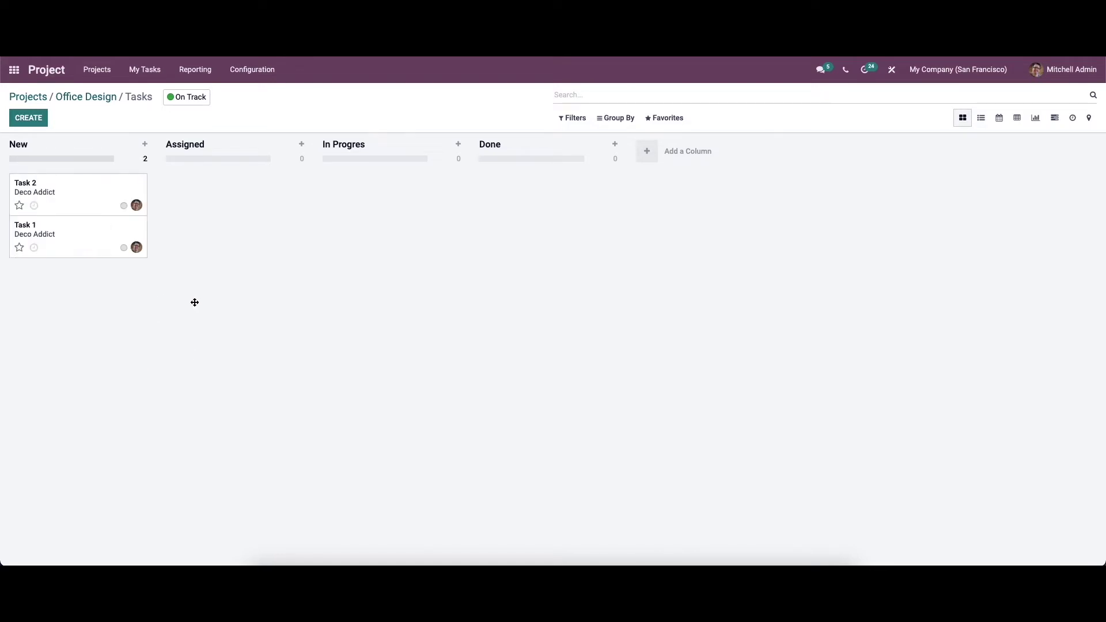
# Step: Move Task 1 from the New stage to the Assigned stage
pyautogui.moveTo(106, 233); pyautogui.dragTo(247, 210)
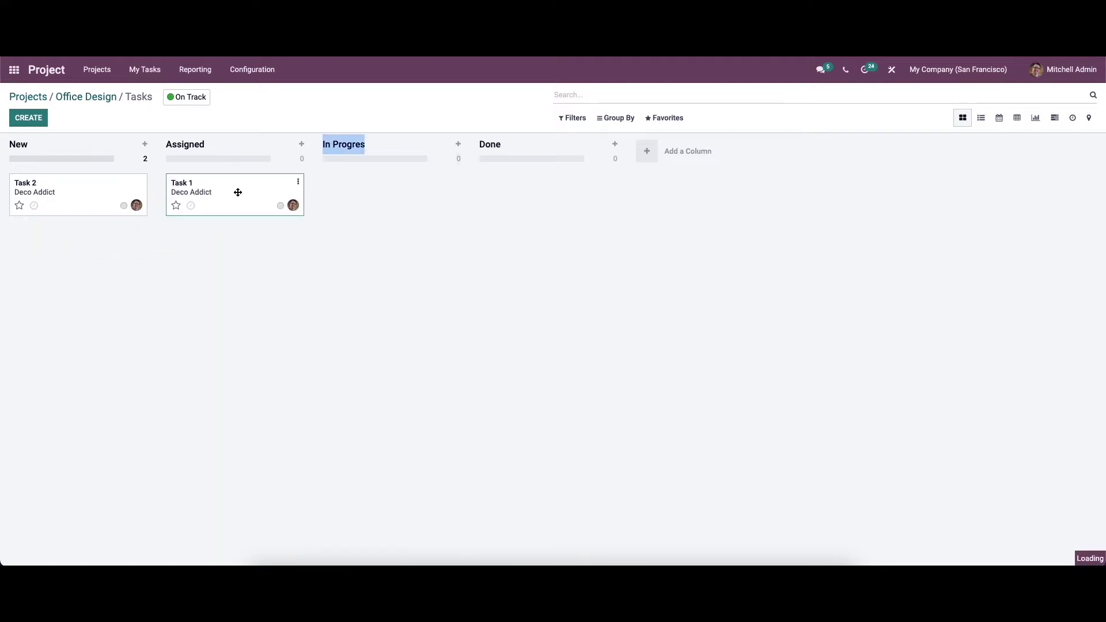
# Step: Move Task 1 to the In Progres stage and Task 2 to the Assigned stage
pyautogui.moveTo(231, 214); pyautogui.dragTo(357, 199)
pyautogui.moveTo(98, 205); pyautogui.dragTo(236, 196)
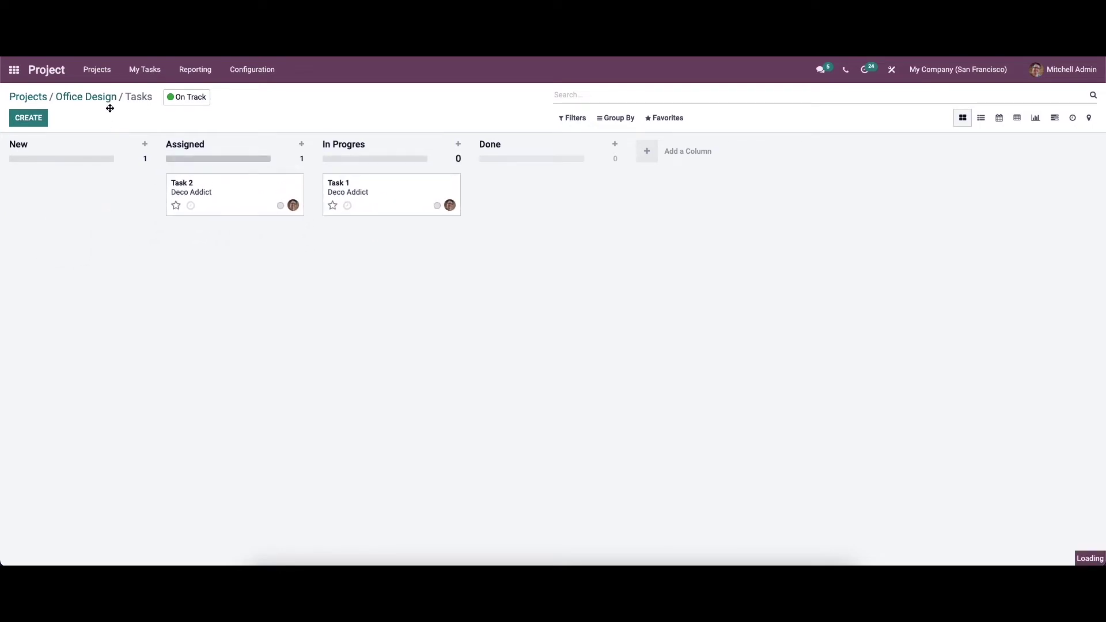
# Step: Switch to the Sales app and start a new product named "Office Design"
pyautogui.click(20, 98)
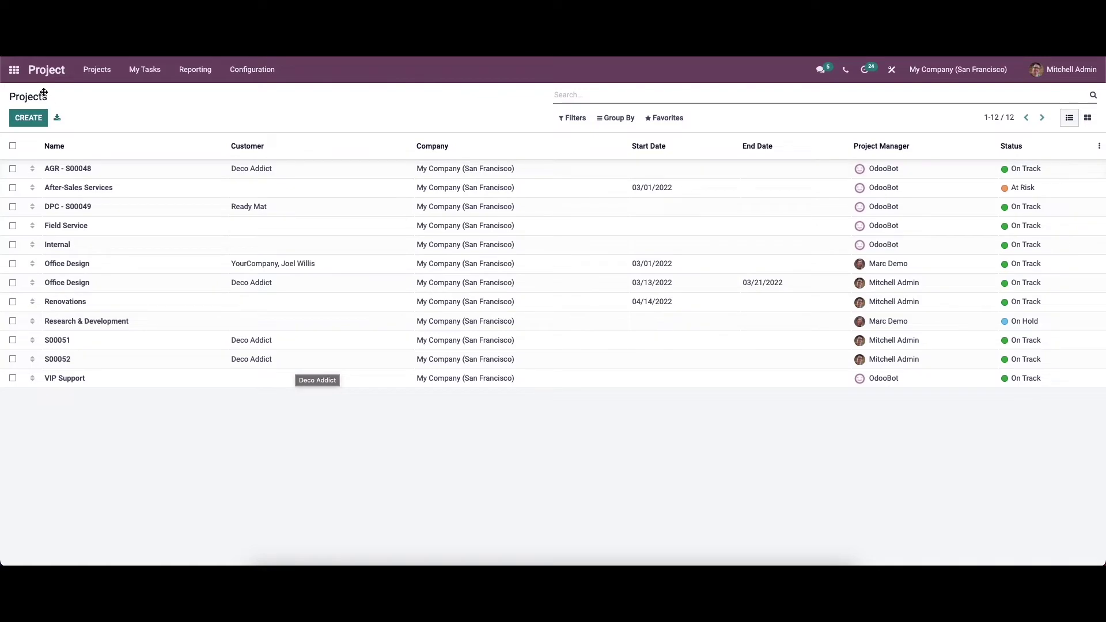
pyautogui.click(14, 69)
pyautogui.click(753, 174)
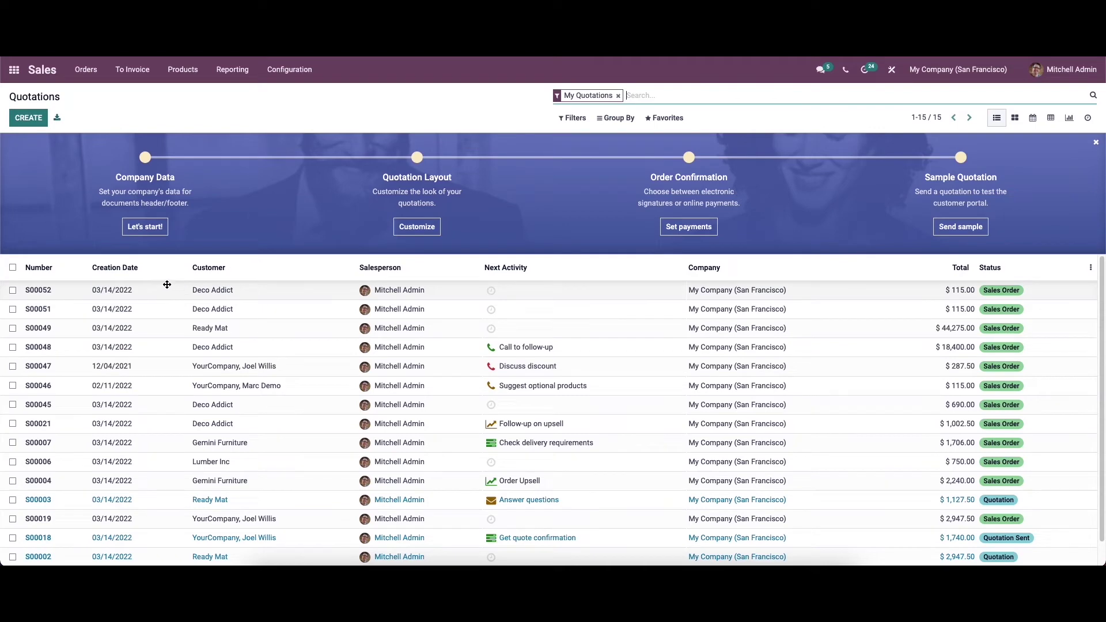
pyautogui.click(184, 70)
pyautogui.click(185, 94)
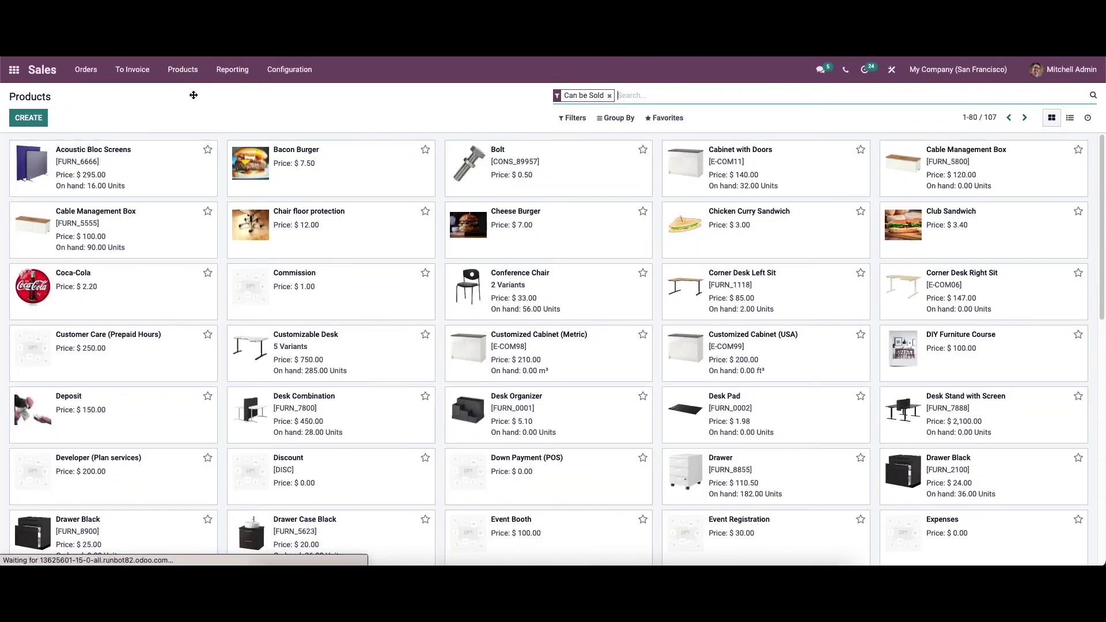
pyautogui.click(34, 120)
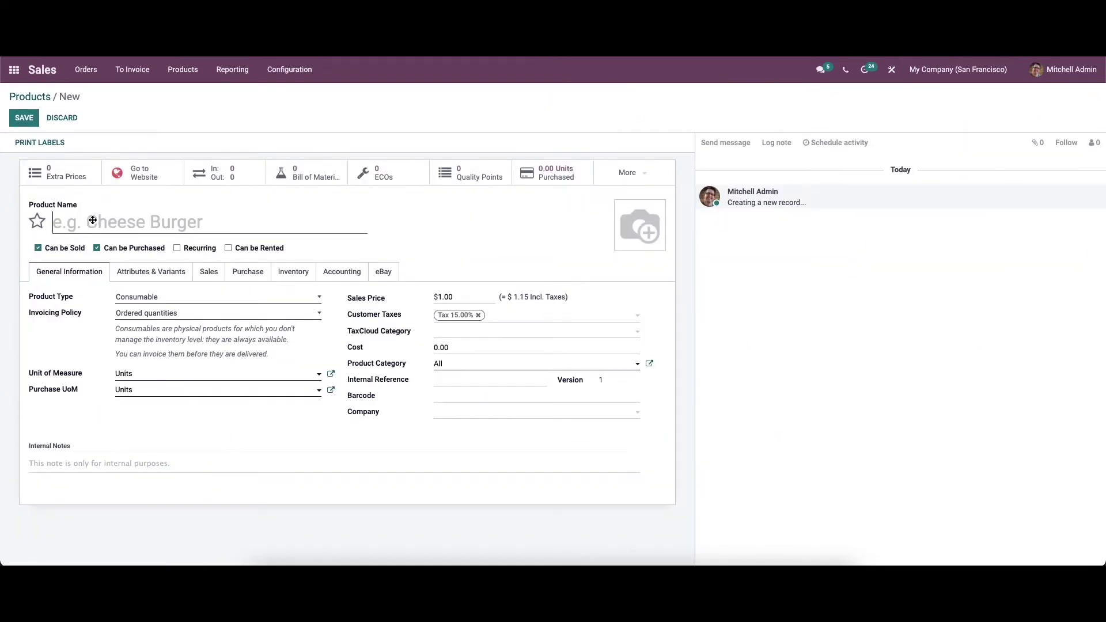
pyautogui.write('Offi')
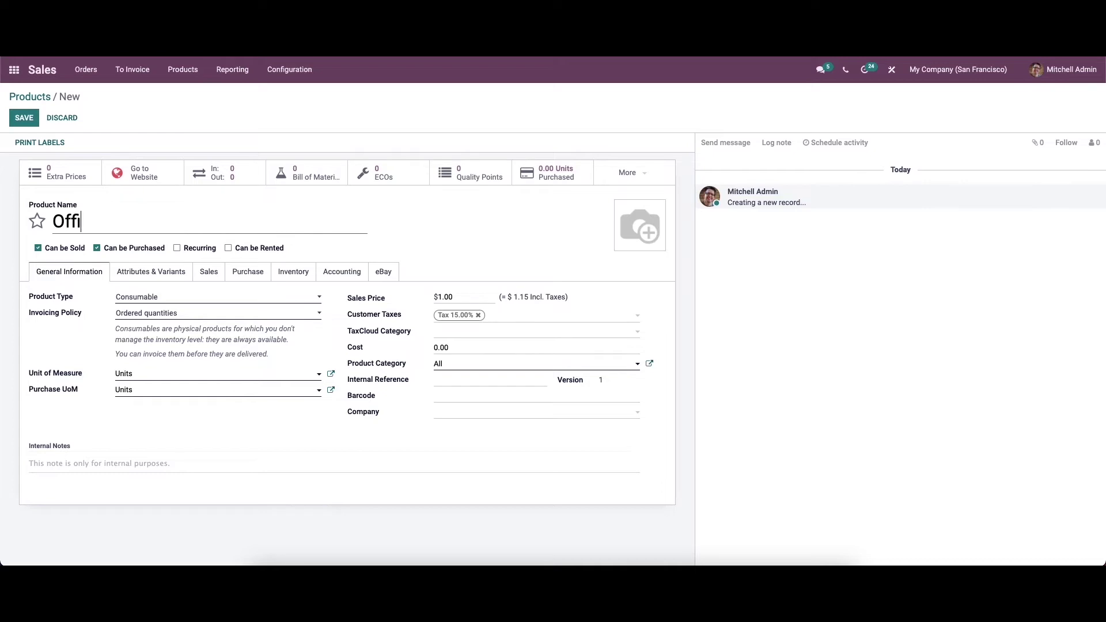
pyautogui.write('ce Design')
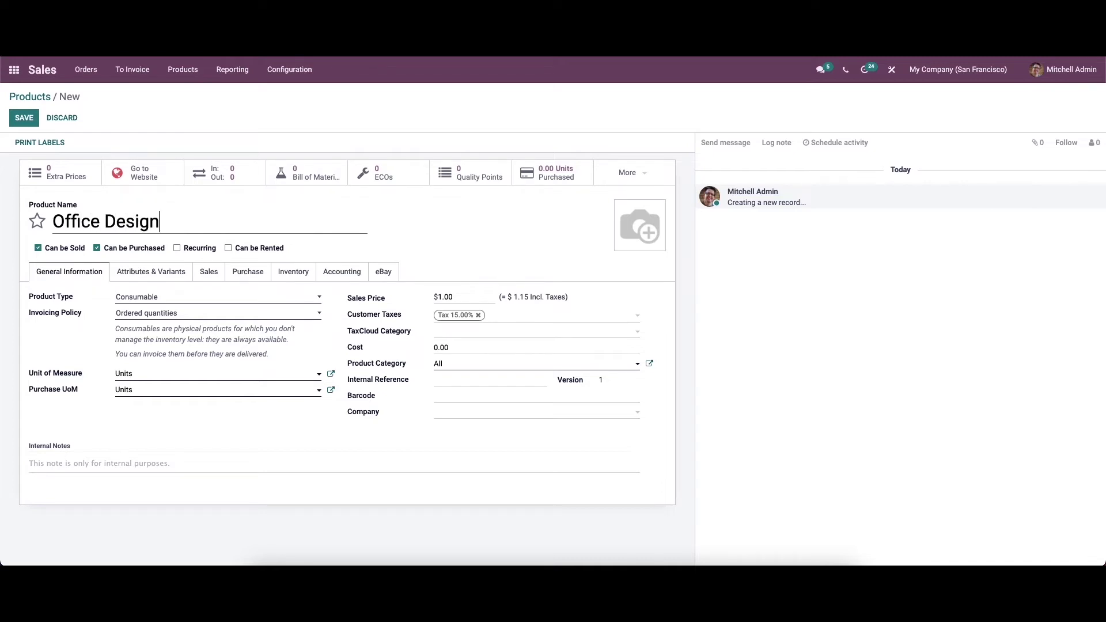
# Step: Set the product's type to Service, invoicing policy to Based on Milestones and Create on Order to Project & Task, and save it
pyautogui.click(186, 303)
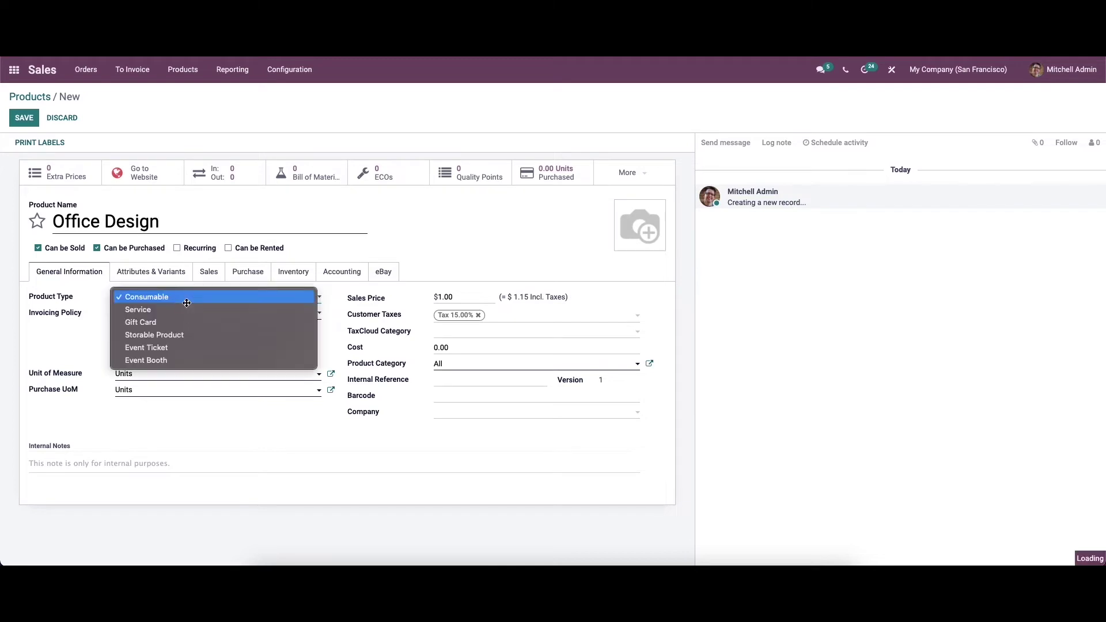
pyautogui.click(187, 312)
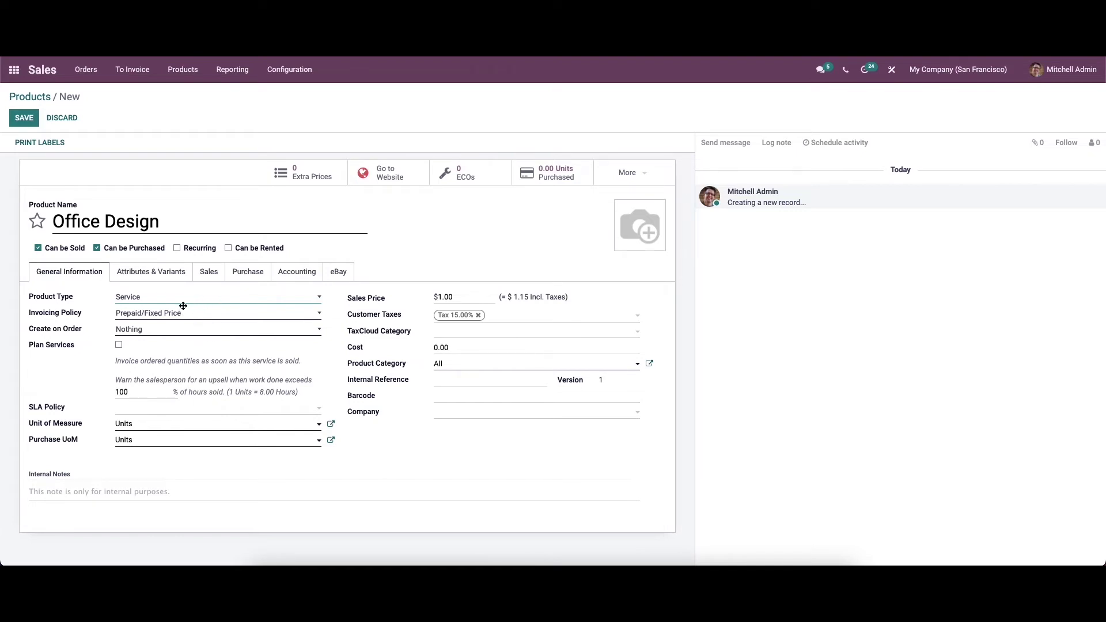
pyautogui.click(178, 315)
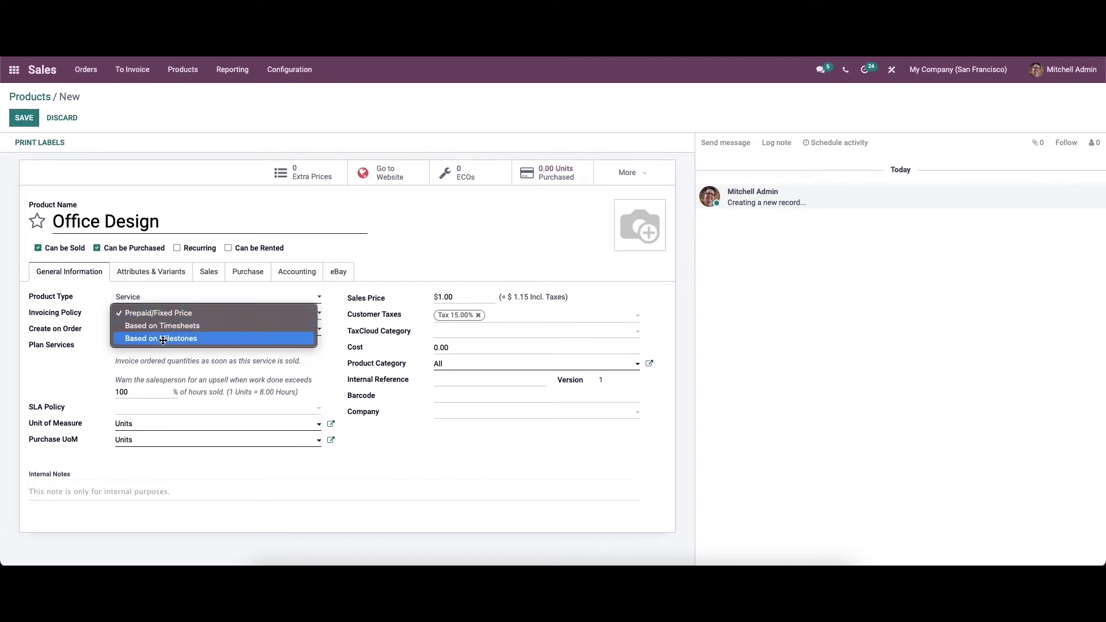
pyautogui.click(163, 339)
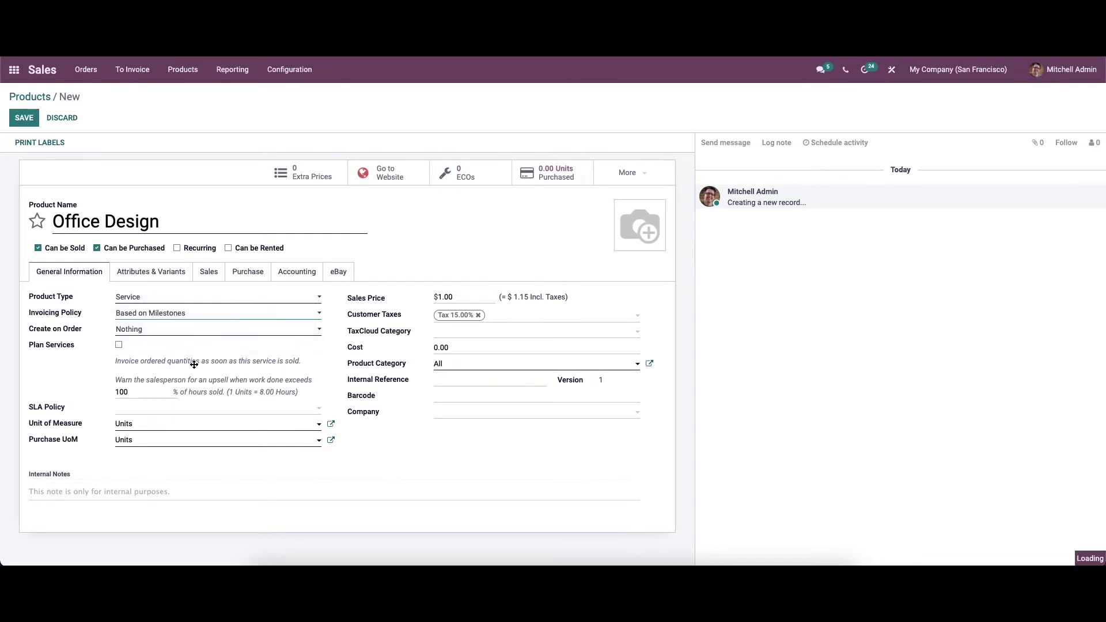
pyautogui.click(149, 331)
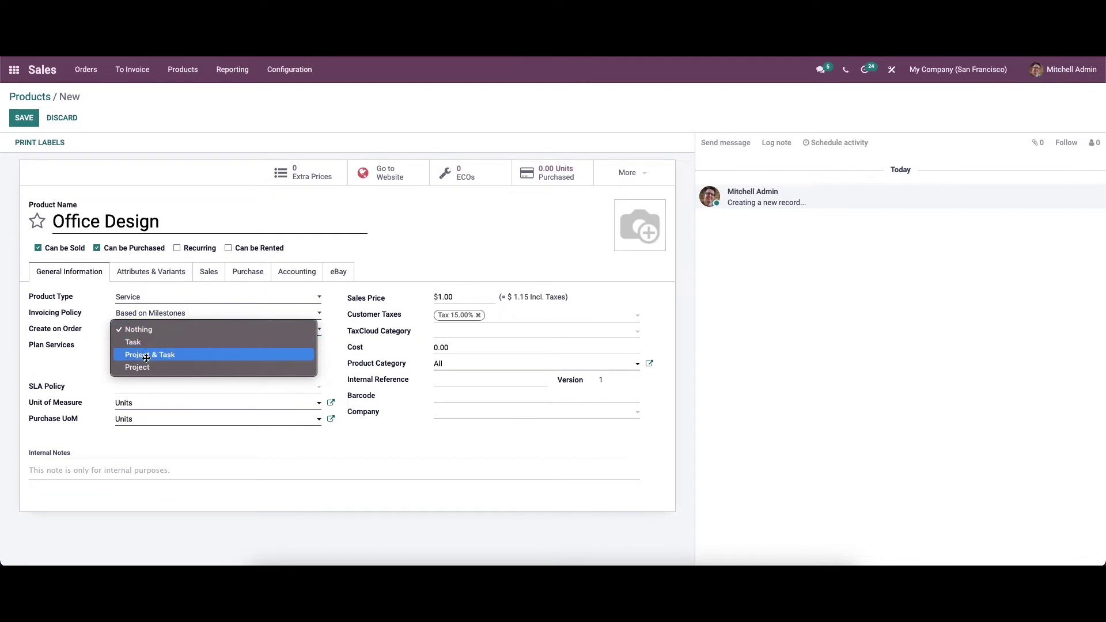
pyautogui.click(153, 354)
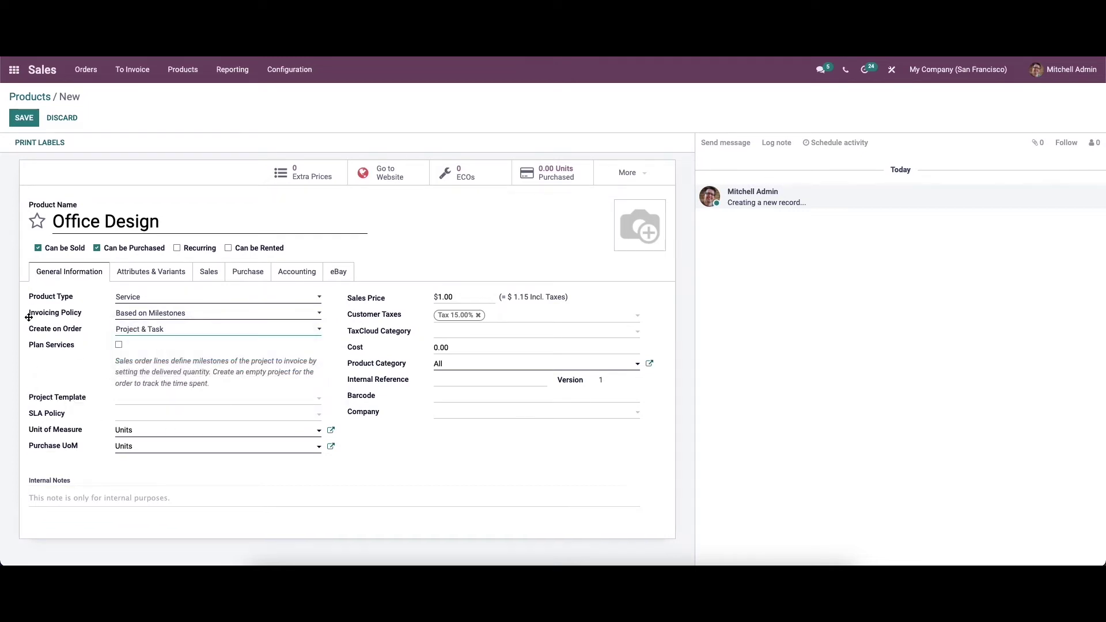
pyautogui.click(16, 120)
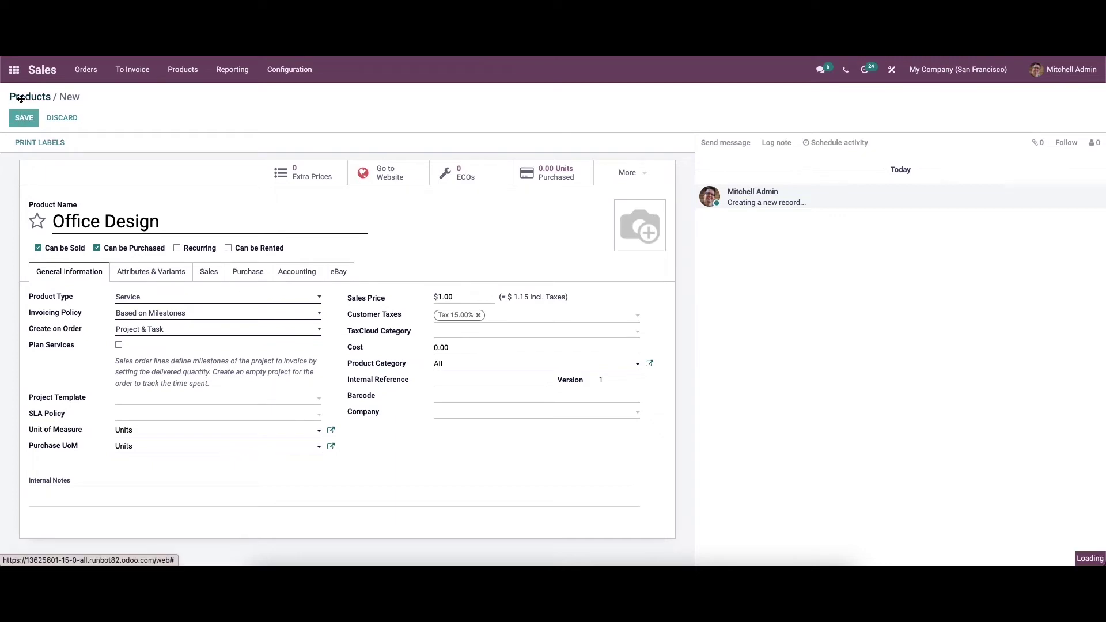
# Step: Start a new sales order for the customer Deco Addict
pyautogui.click(21, 97)
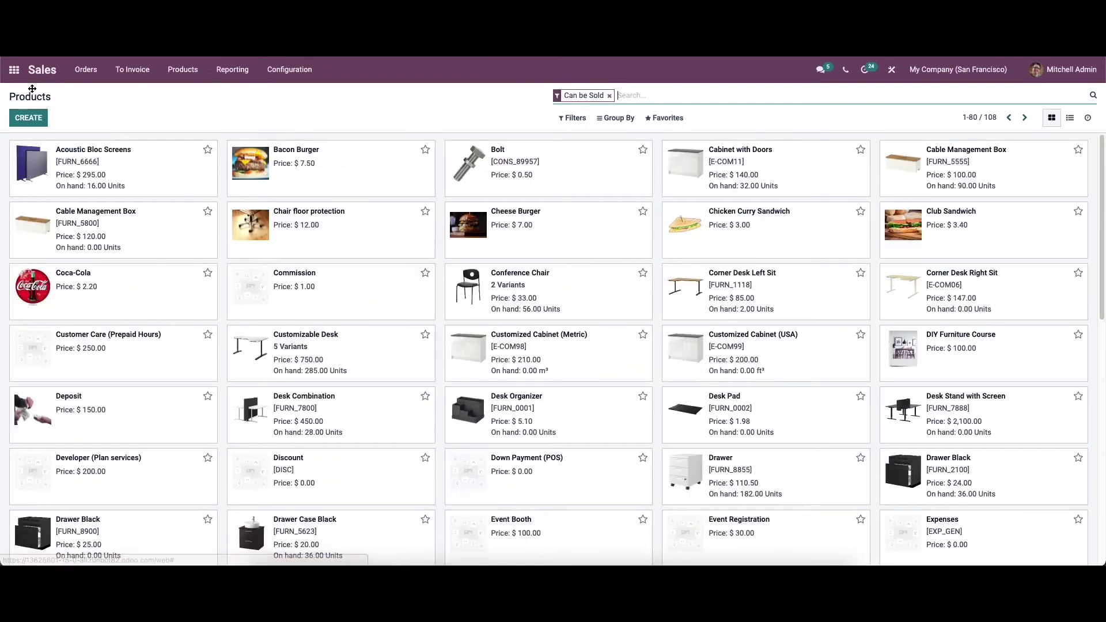
pyautogui.click(86, 69)
pyautogui.click(91, 115)
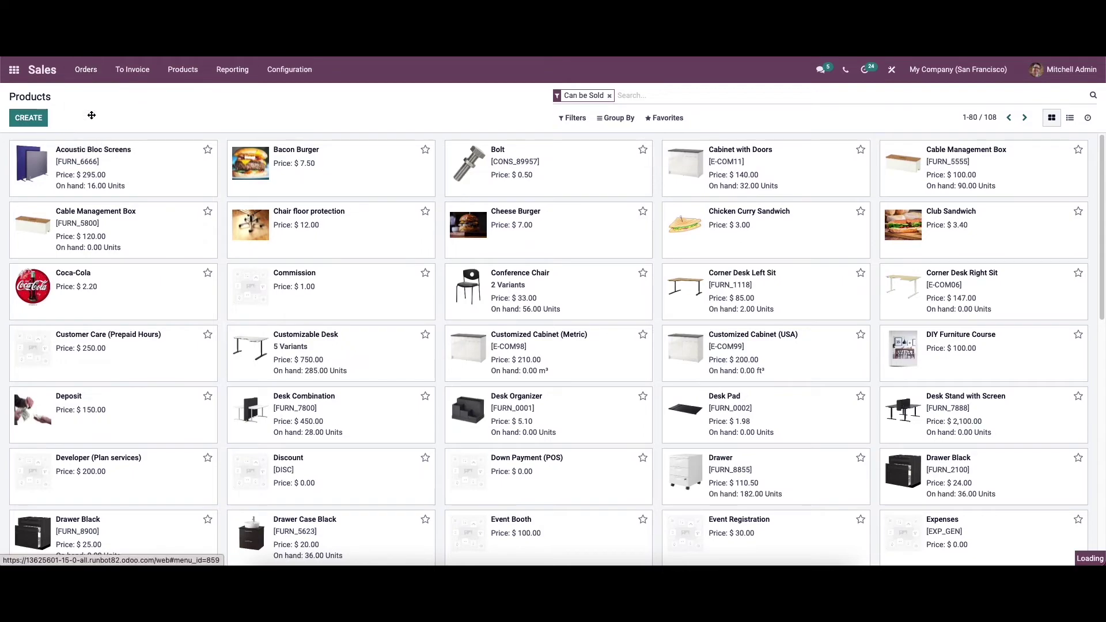
pyautogui.click(16, 119)
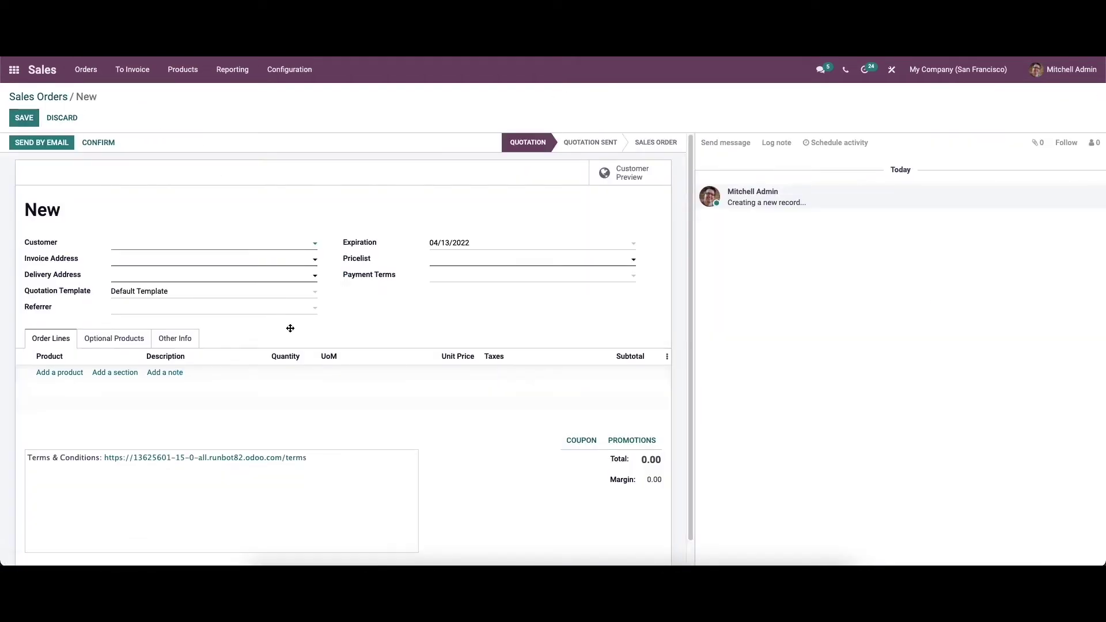
pyautogui.click(190, 244)
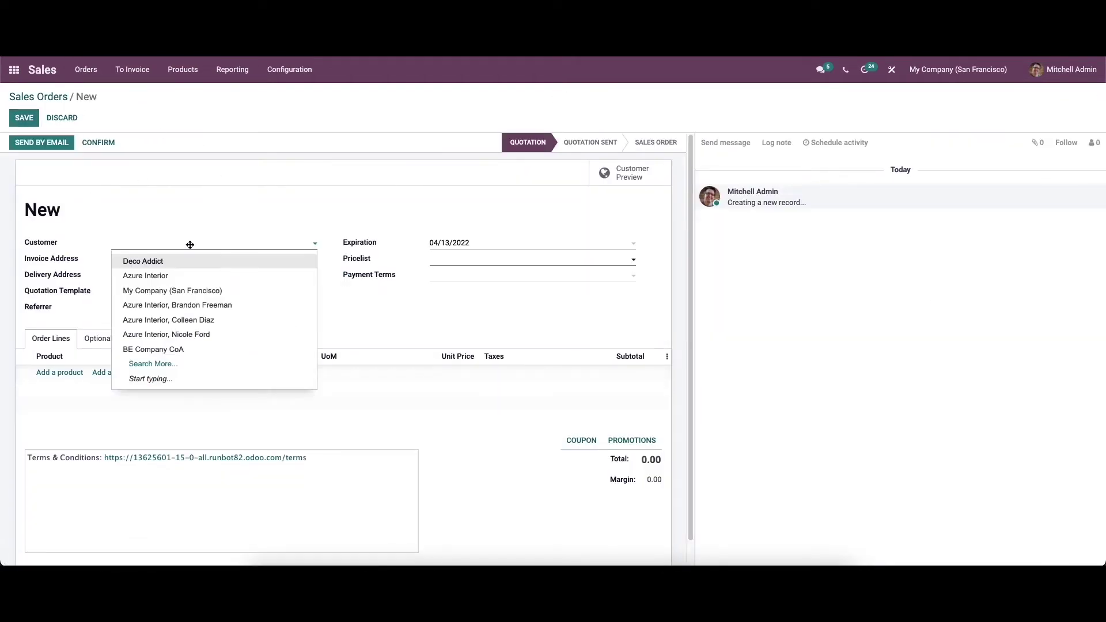
pyautogui.click(164, 260)
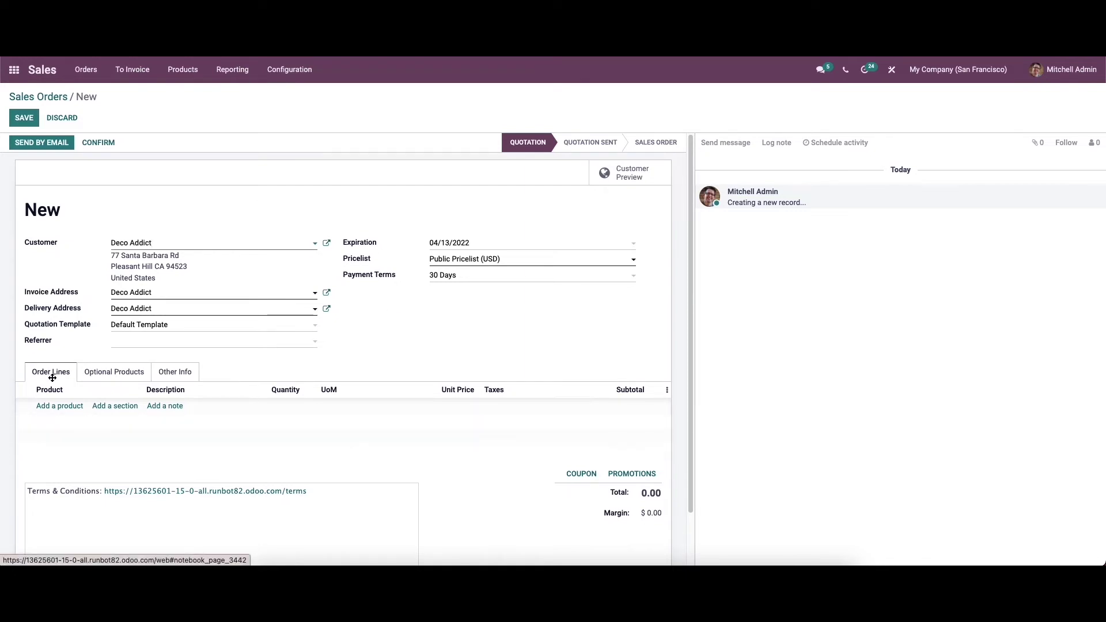
# Step: Add an Office Design order line with a unit price of 100, then confirm and save the order
pyautogui.click(50, 406)
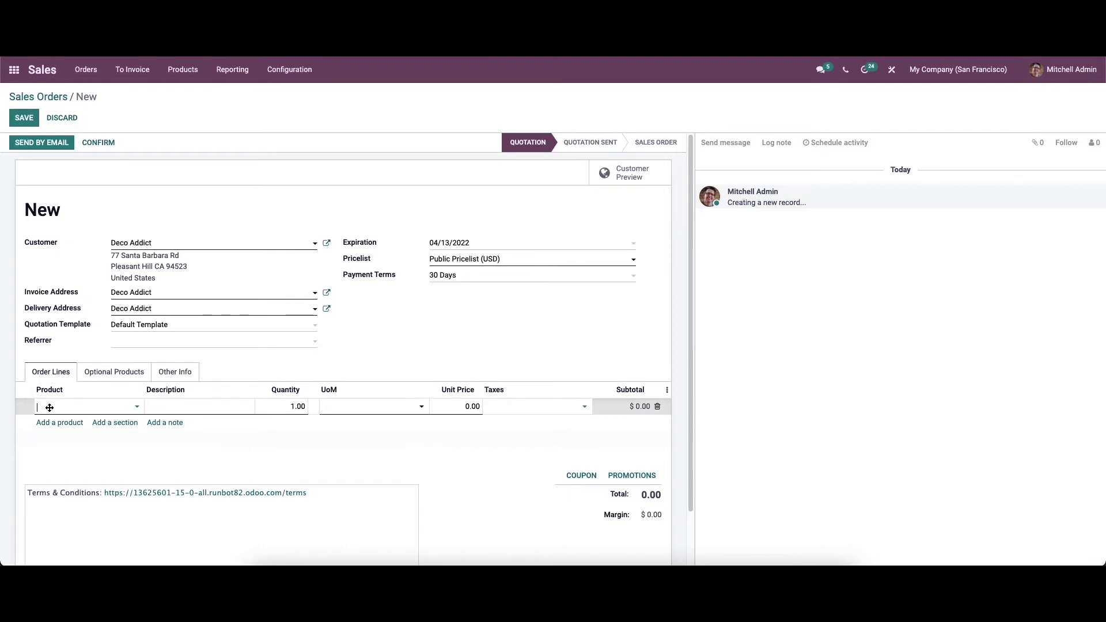
pyautogui.write('OFF')
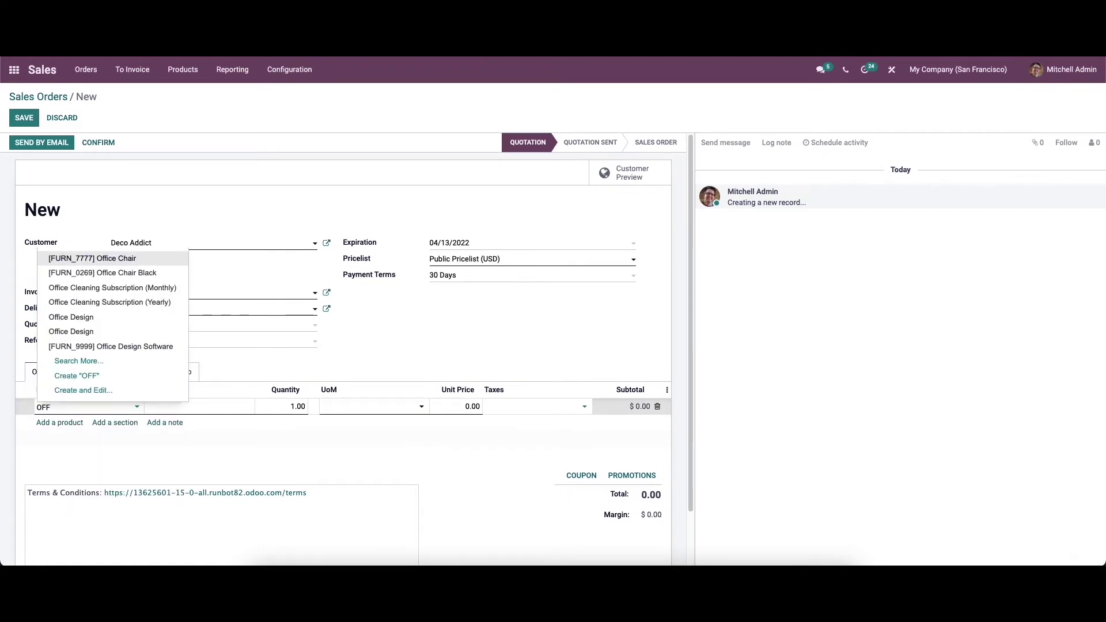
pyautogui.click(125, 317)
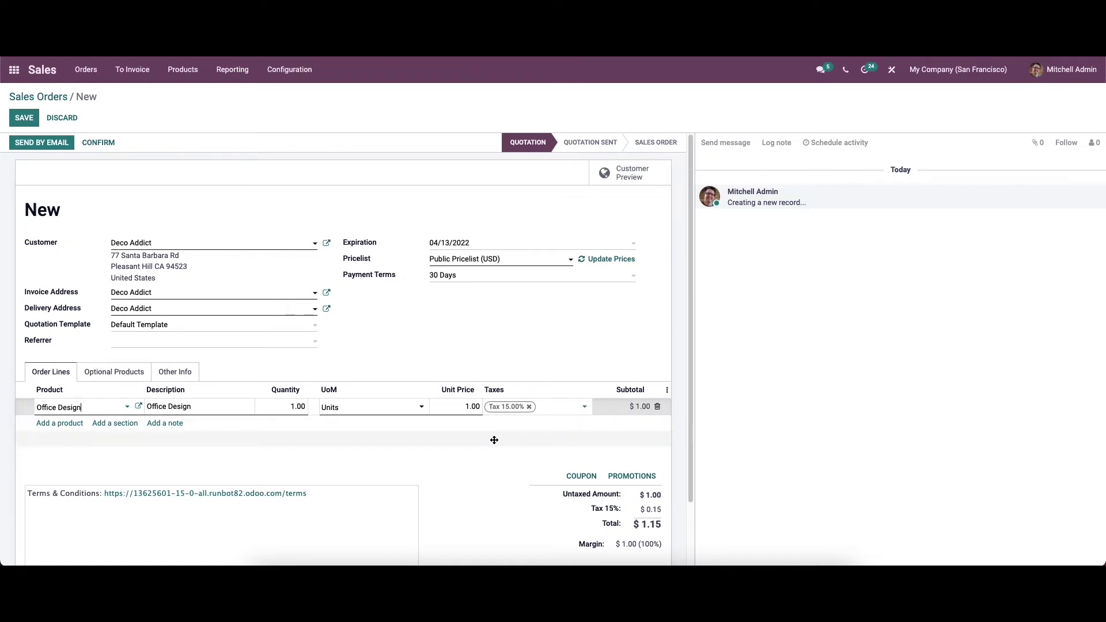
pyautogui.click(468, 408)
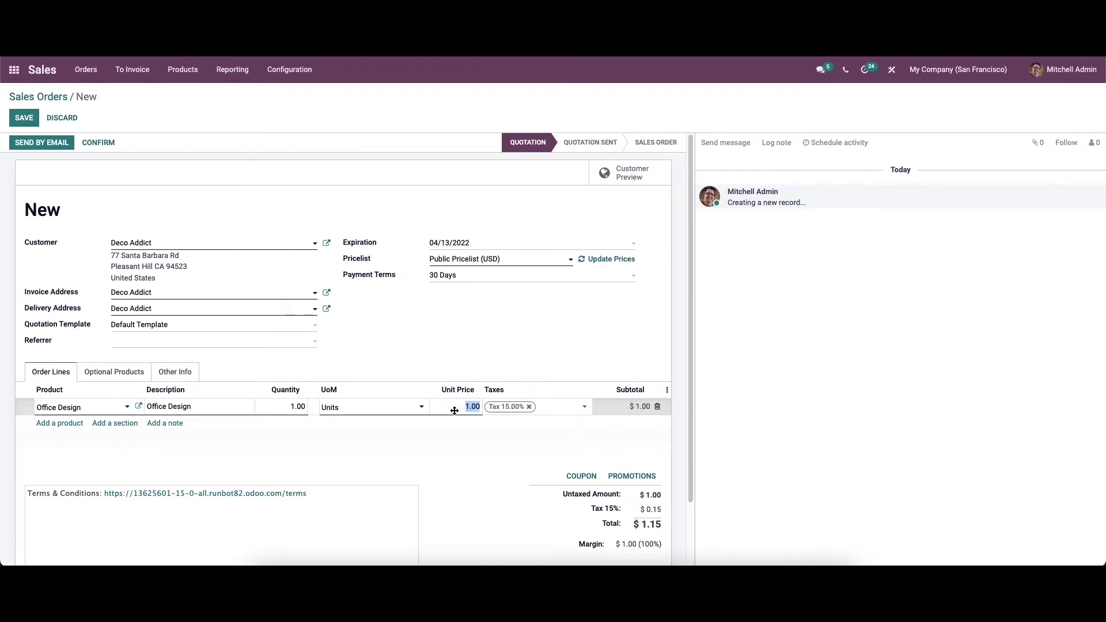
pyautogui.write('100')
pyautogui.click(458, 446)
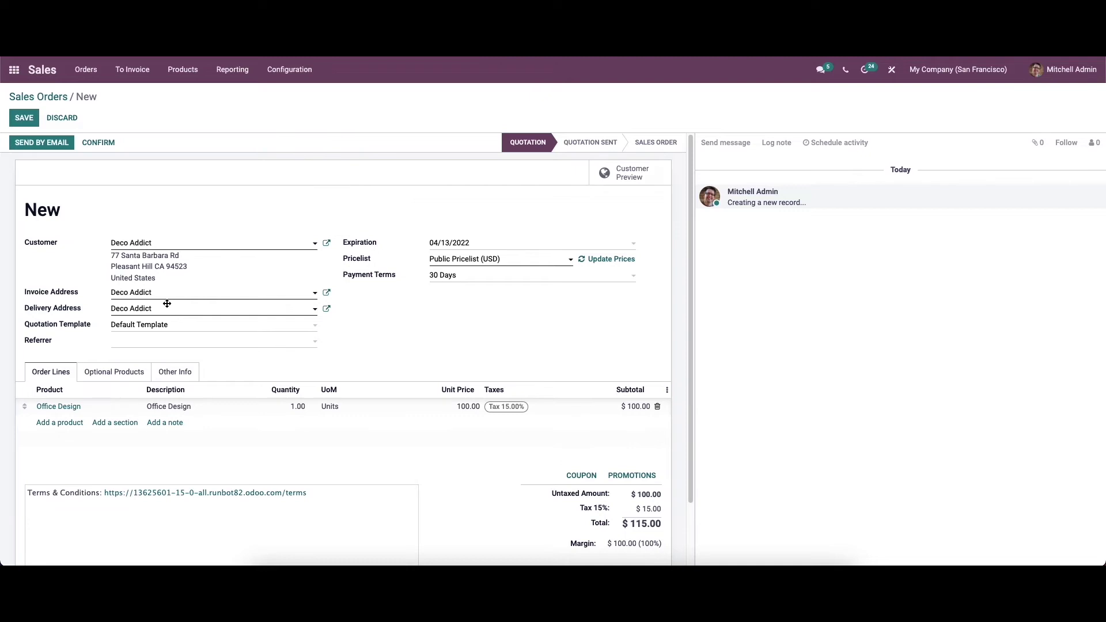
pyautogui.click(94, 148)
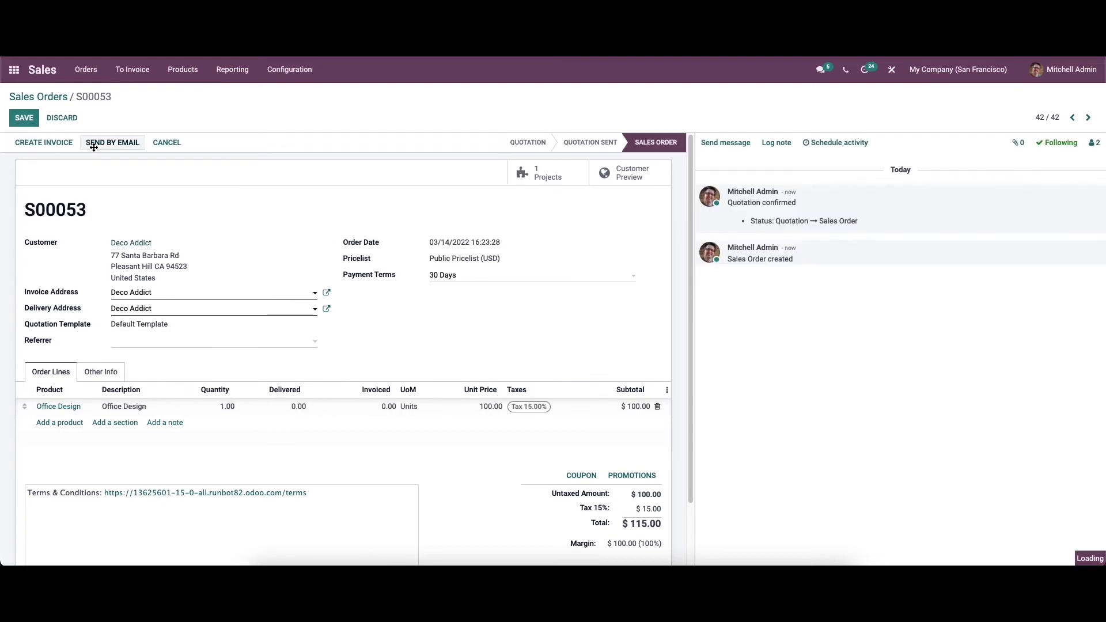
pyautogui.click(23, 118)
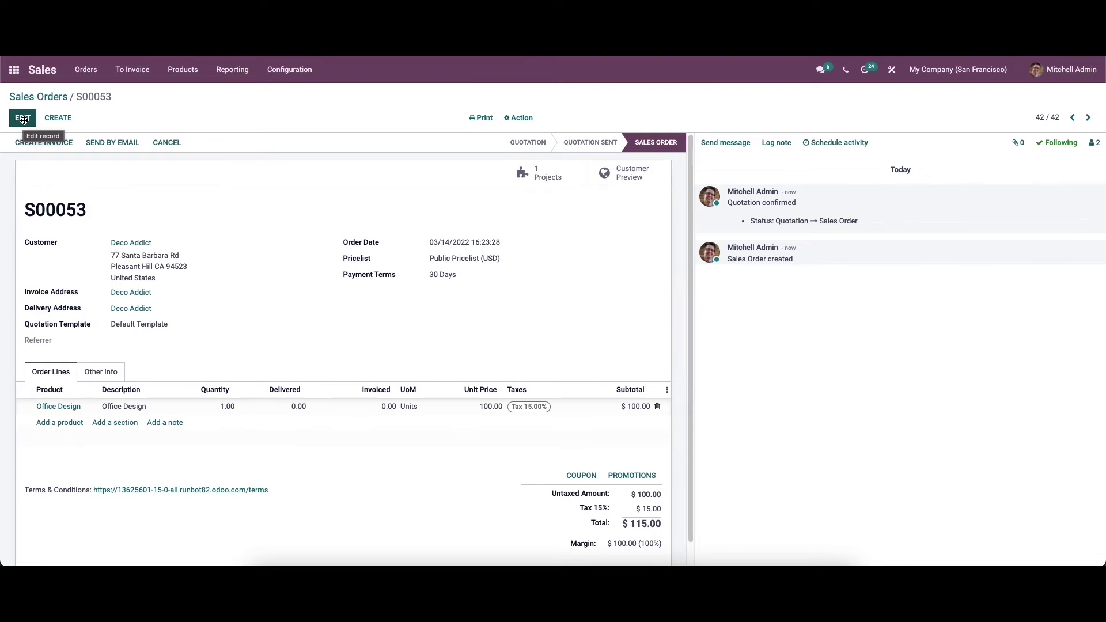
# Step: Switch to the Project app and set the Deco Addict Office Design project's default sales order item to the new order's Office Design line
pyautogui.click(14, 69)
pyautogui.click(742, 231)
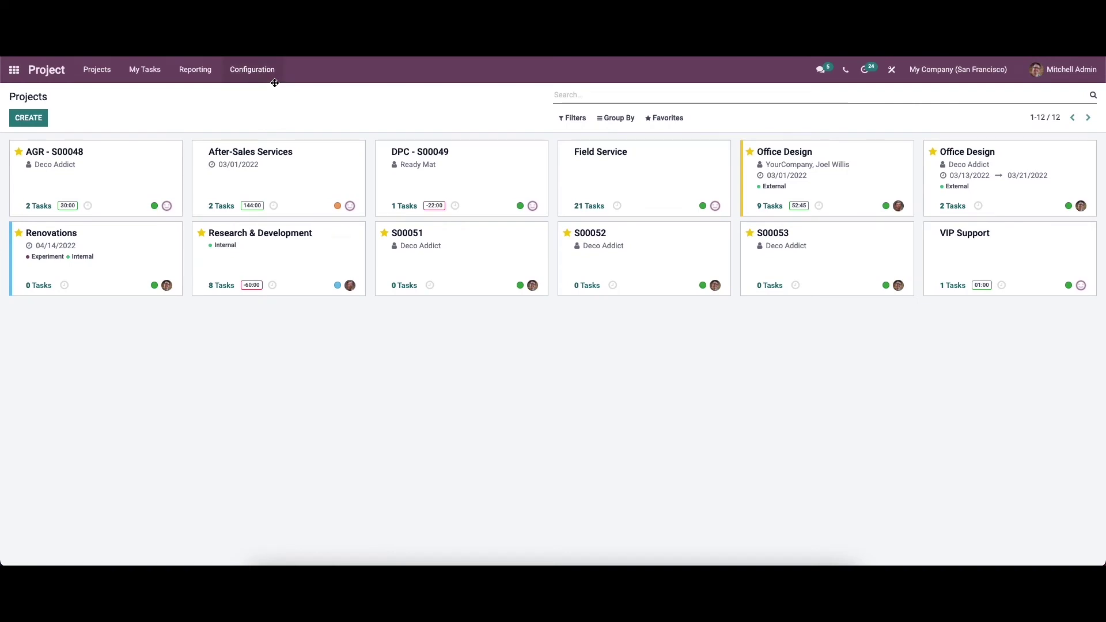
pyautogui.click(272, 75)
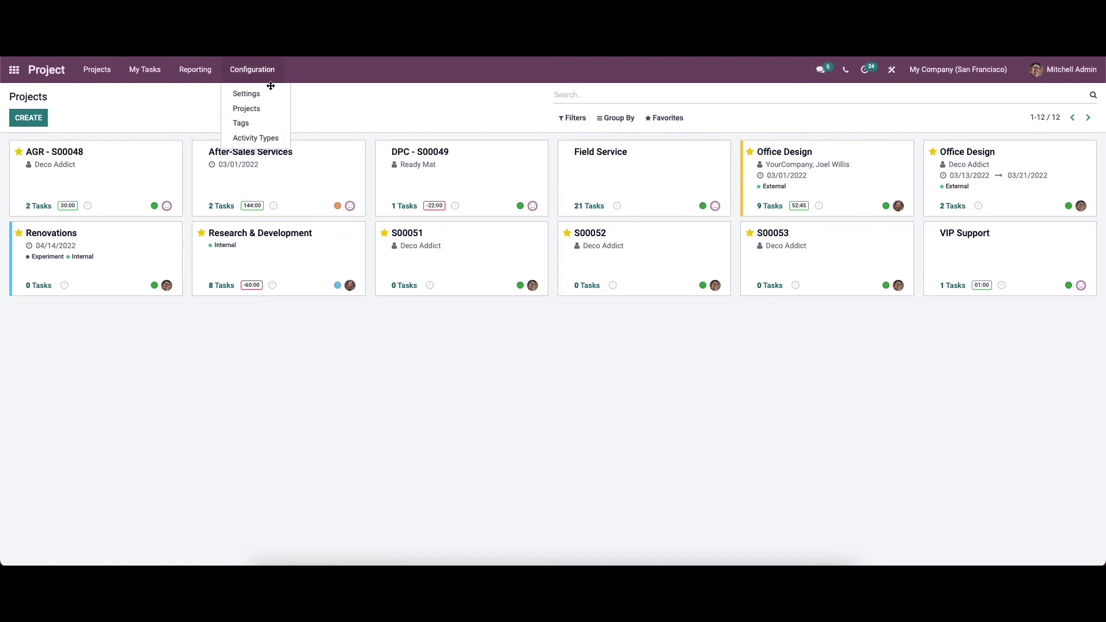
pyautogui.click(270, 108)
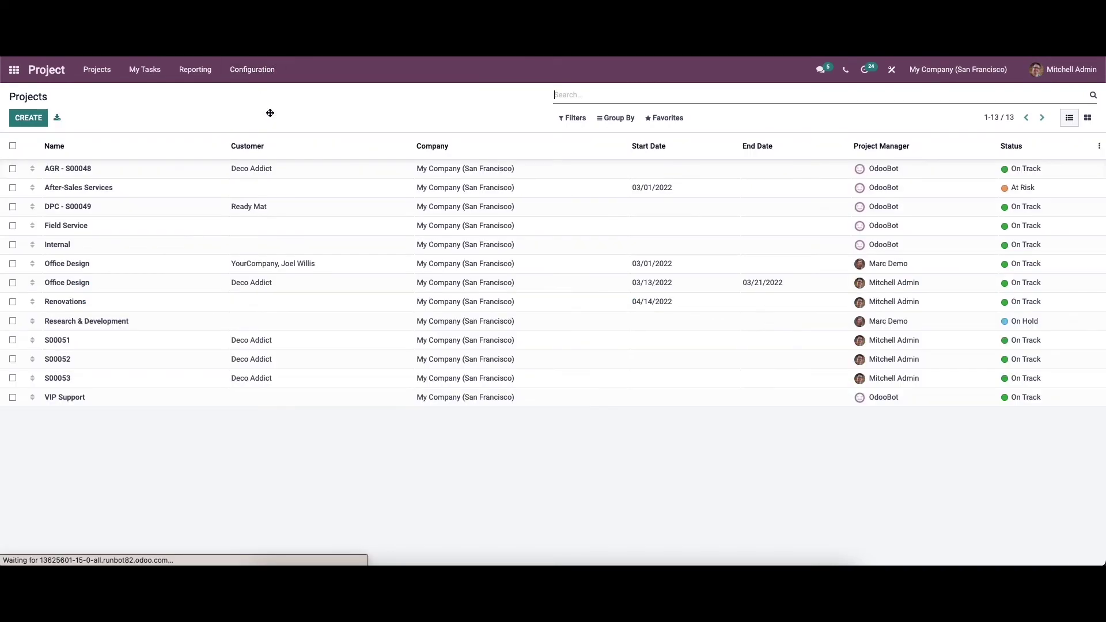
pyautogui.click(113, 280)
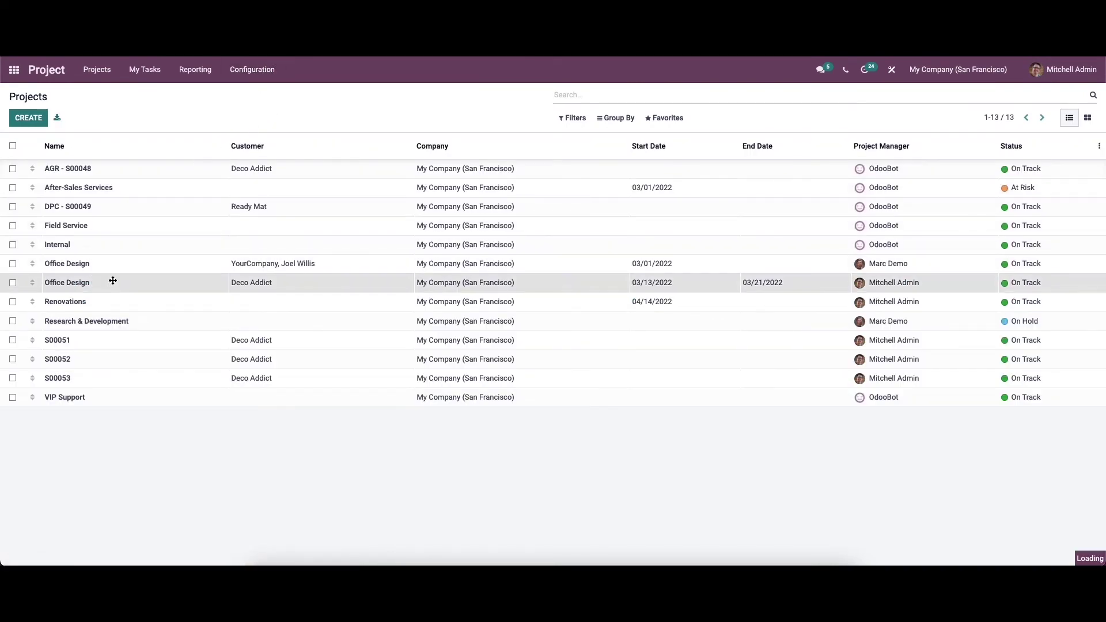
pyautogui.click(141, 304)
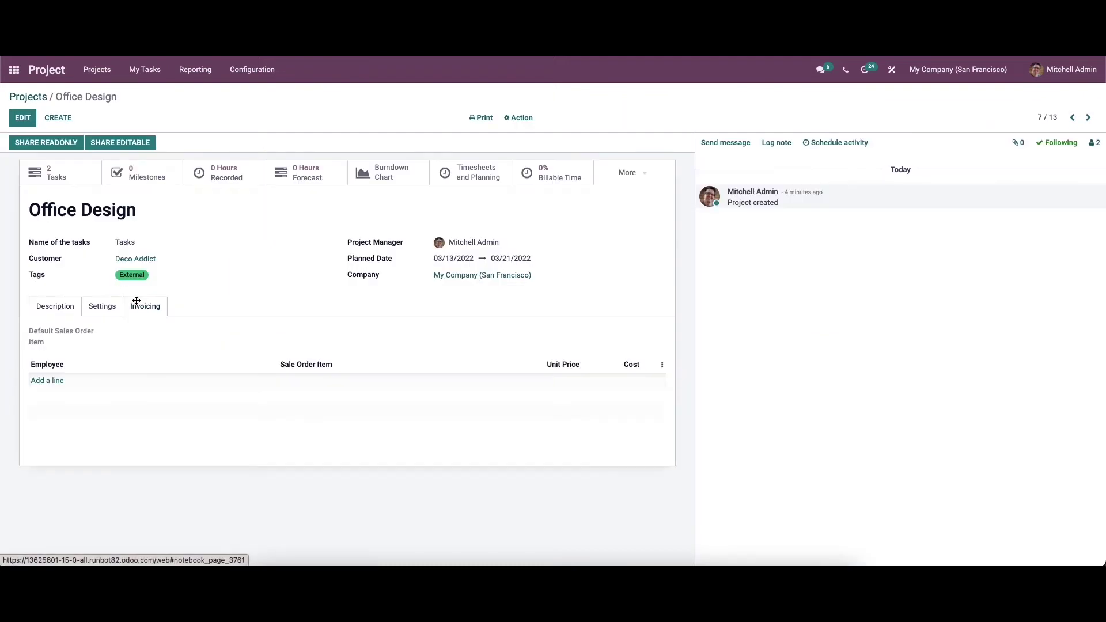
pyautogui.click(26, 119)
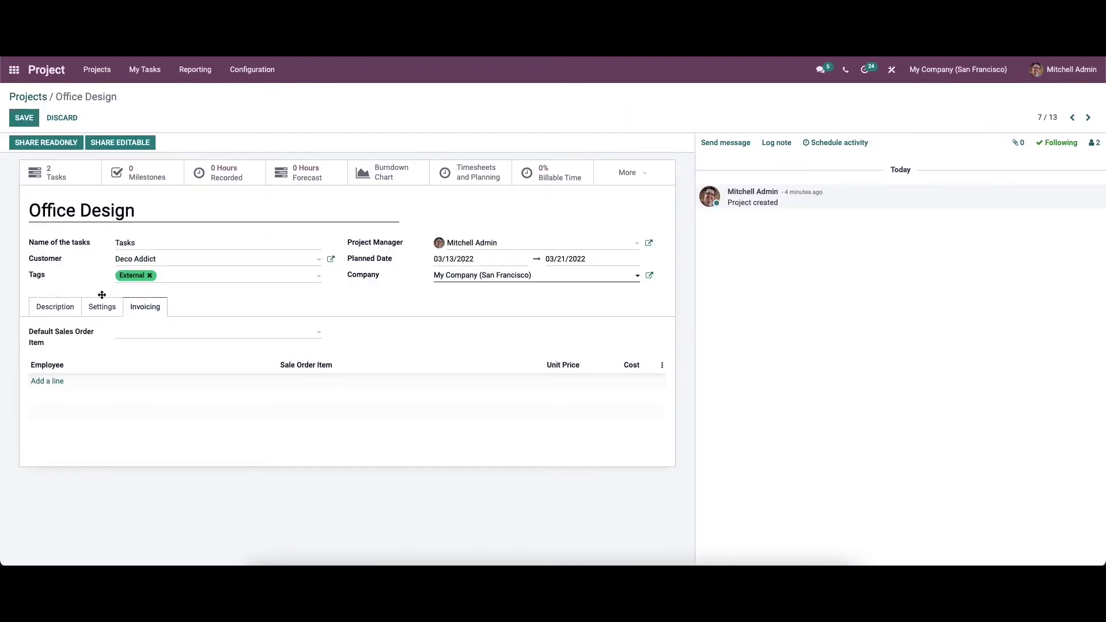
pyautogui.click(198, 336)
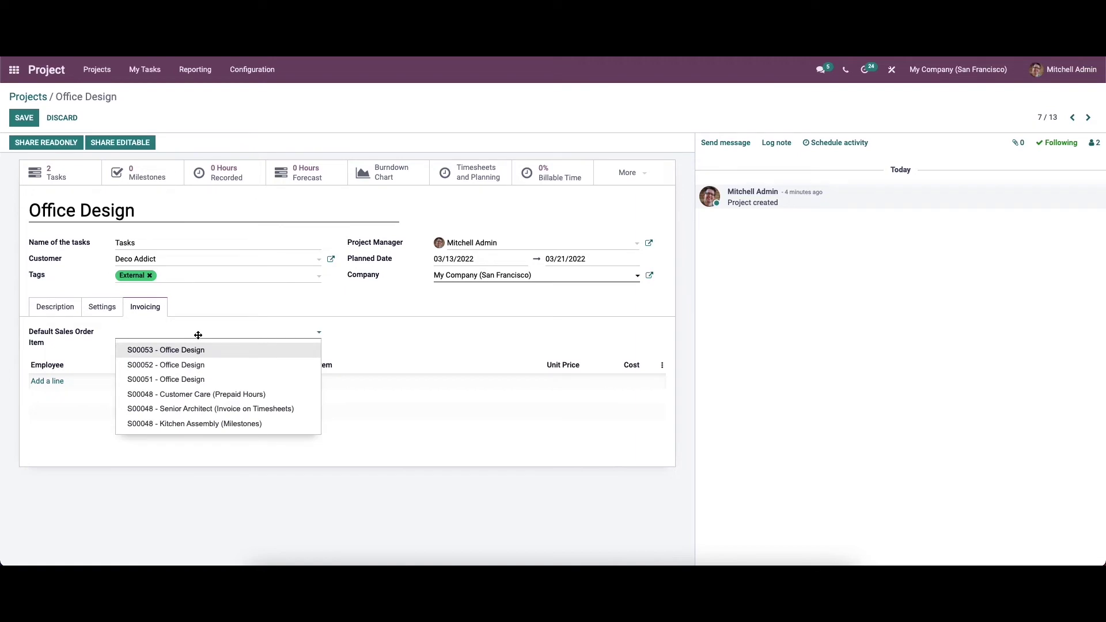
pyautogui.click(196, 352)
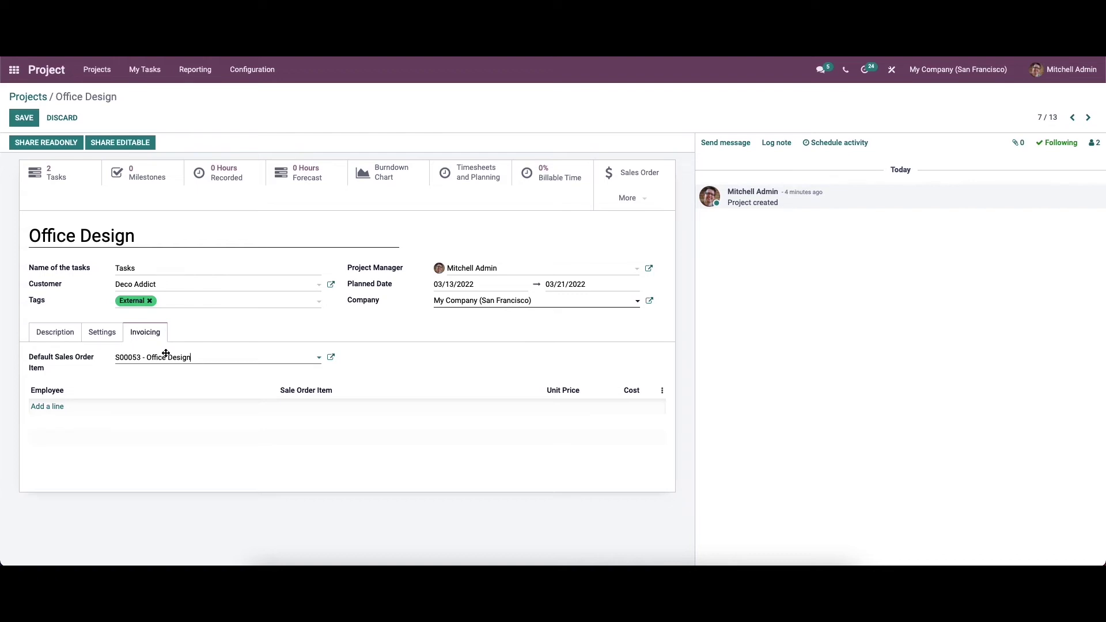
# Step: Add an employee mapping line linking the first listed employee to the new sales order's Office Design item
pyautogui.click(49, 406)
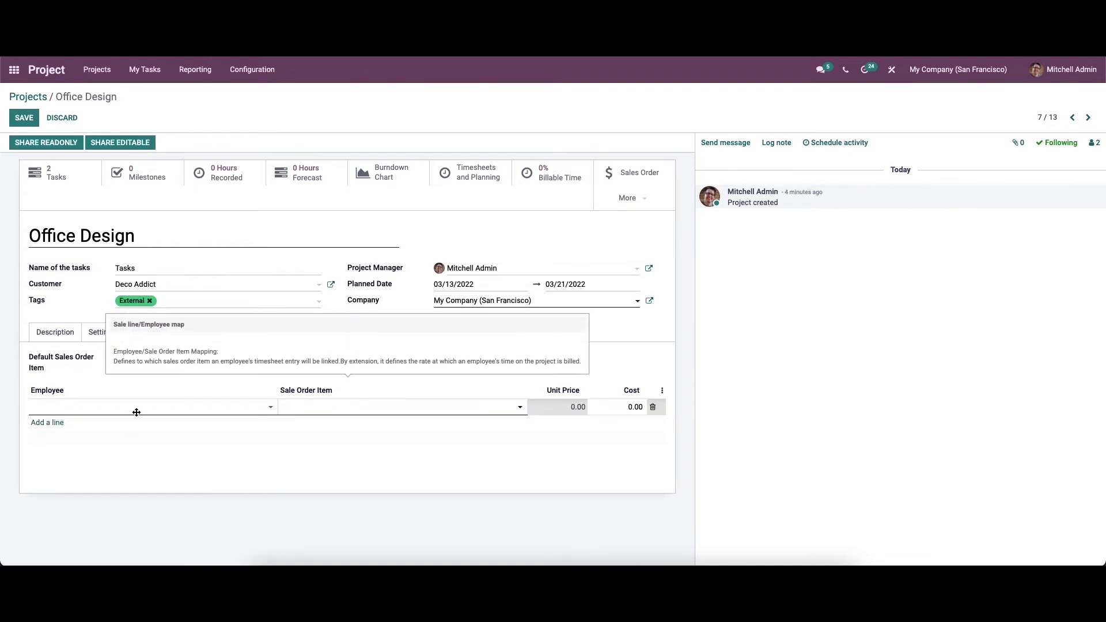
pyautogui.click(136, 412)
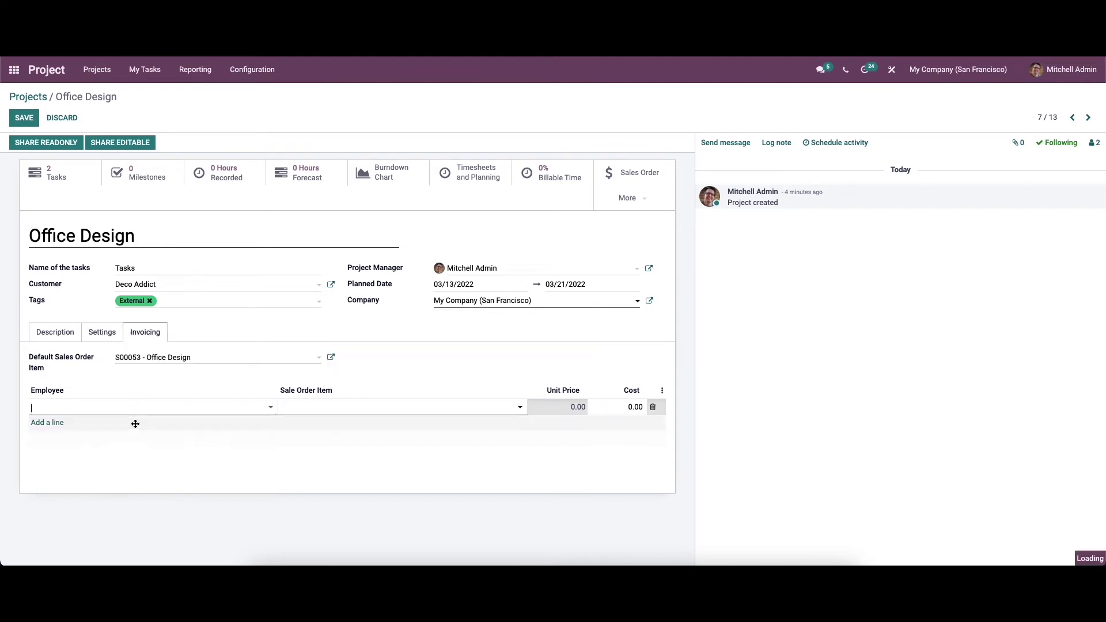
pyautogui.click(316, 408)
pyautogui.click(316, 425)
# Step: Map the second listed employee to the same Office Design sales order item and save the project
pyautogui.click(45, 422)
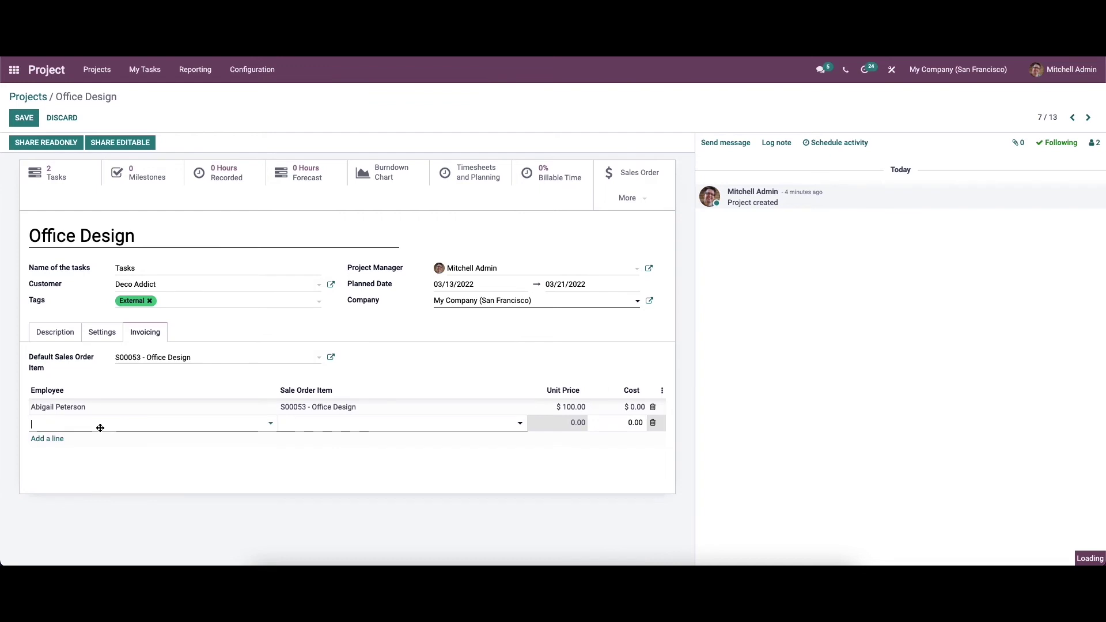
pyautogui.click(100, 428)
pyautogui.click(98, 454)
pyautogui.click(311, 431)
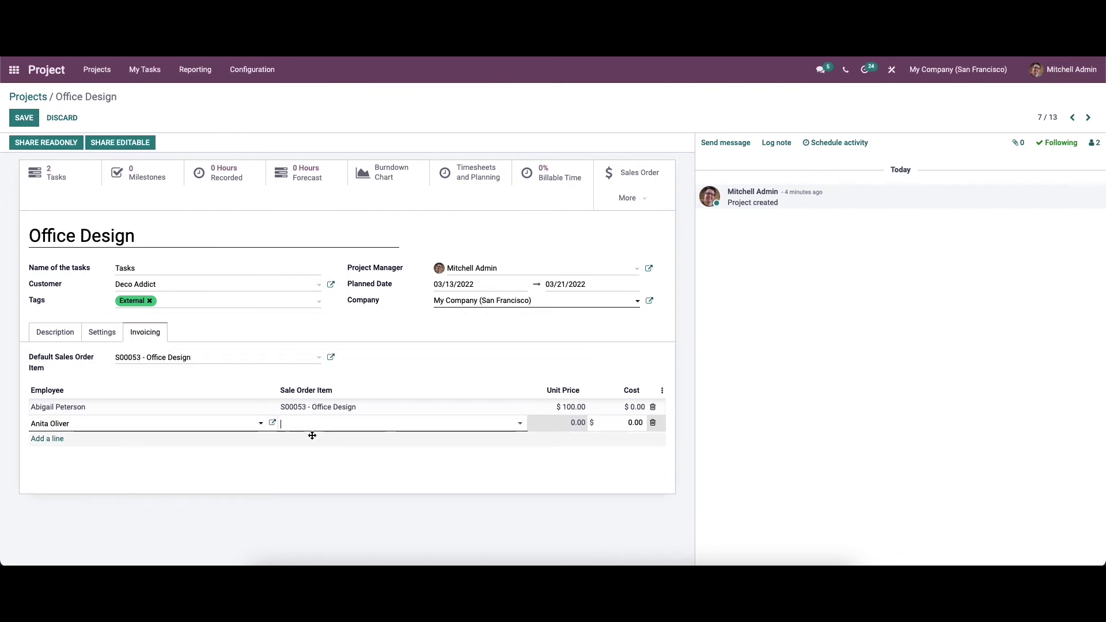
pyautogui.click(326, 427)
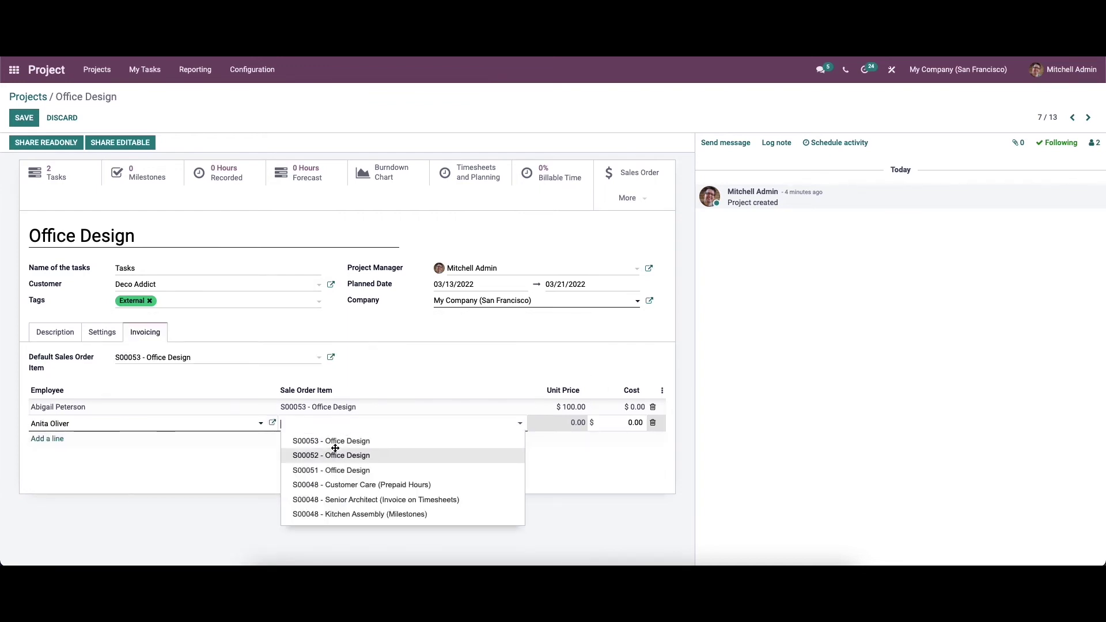
pyautogui.click(336, 441)
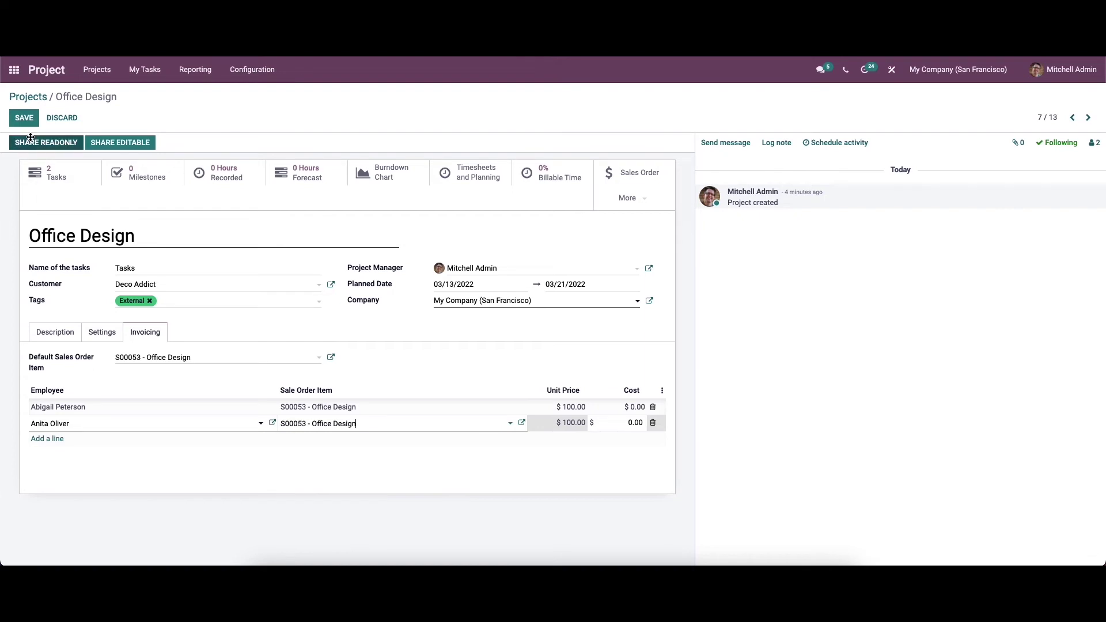
pyautogui.click(26, 119)
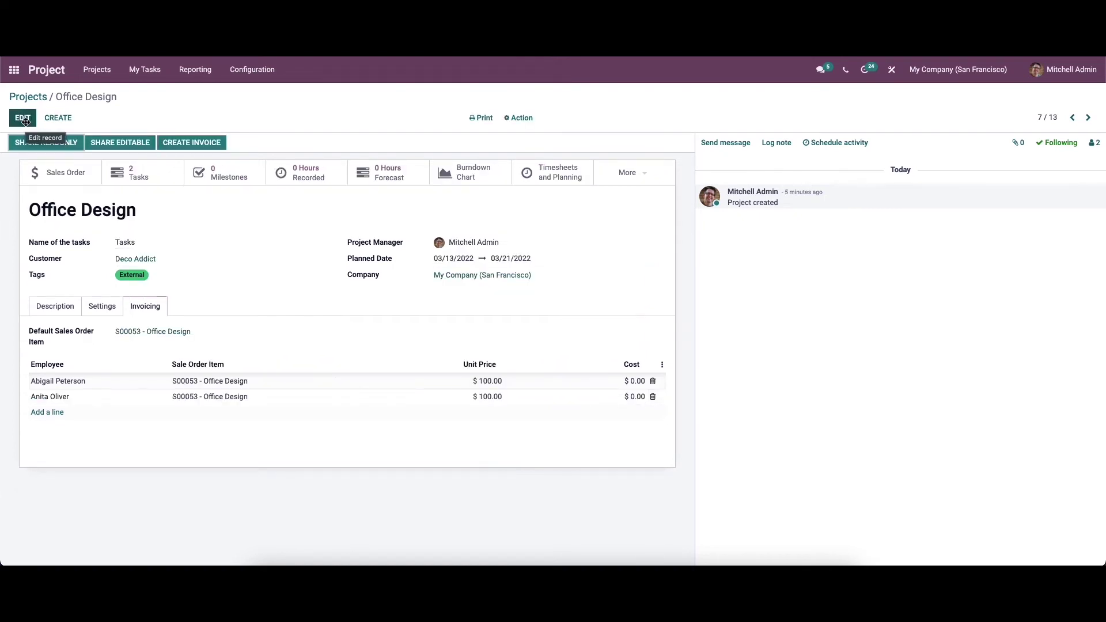
# Step: Create a regular invoice from the Office Design project and confirm it
pyautogui.click(198, 143)
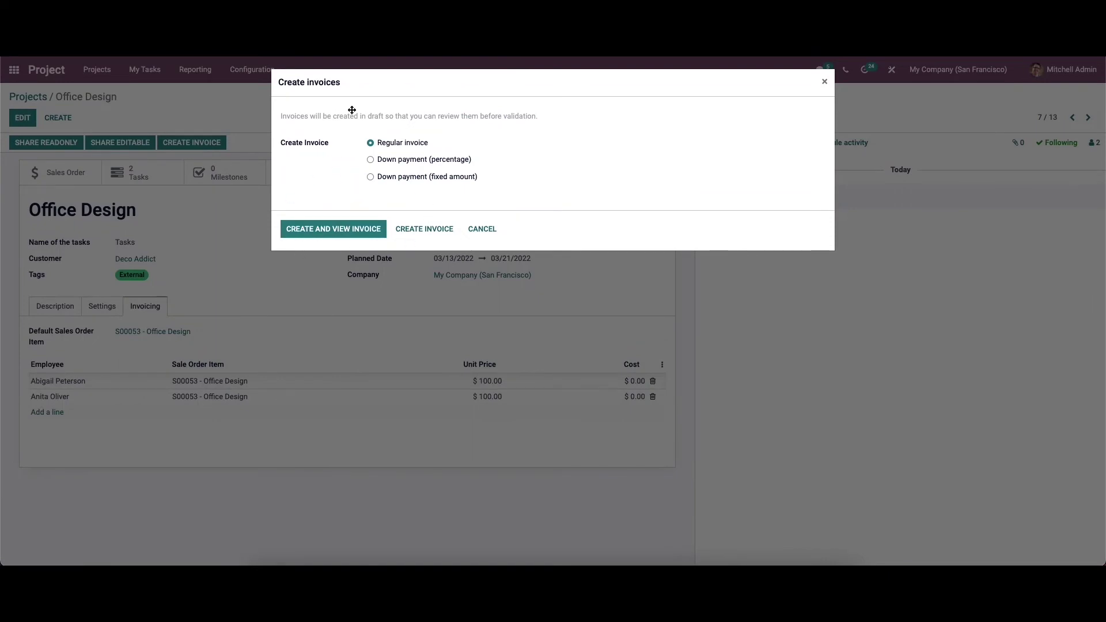
pyautogui.click(356, 232)
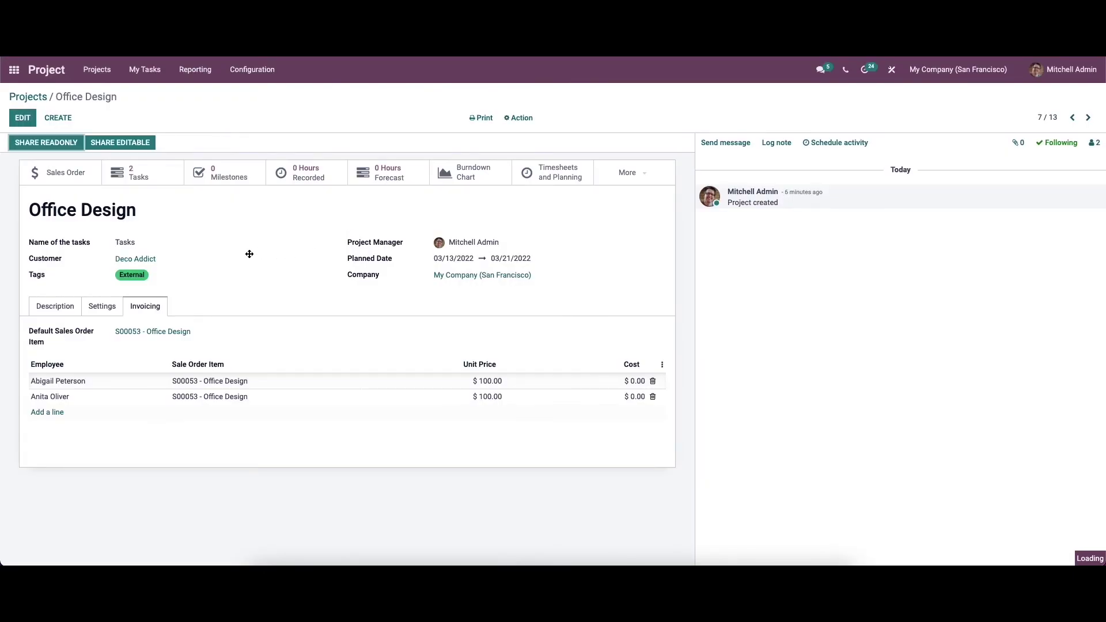
pyautogui.click(46, 144)
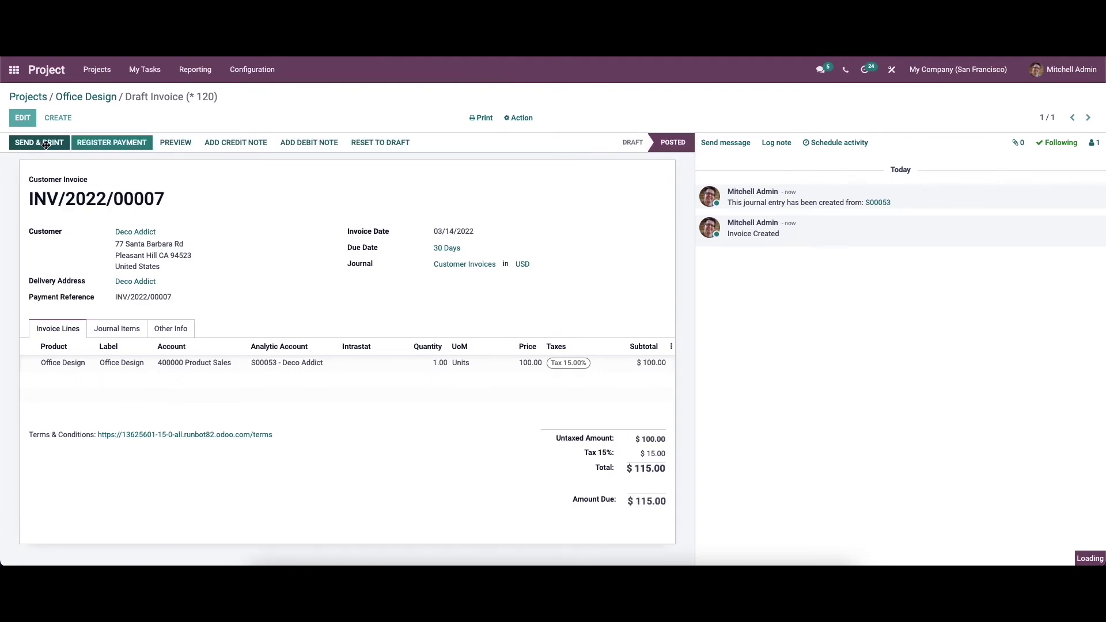
# Step: Register the payment for the Office Design invoice with the default payment details
pyautogui.click(103, 145)
pyautogui.click(305, 213)
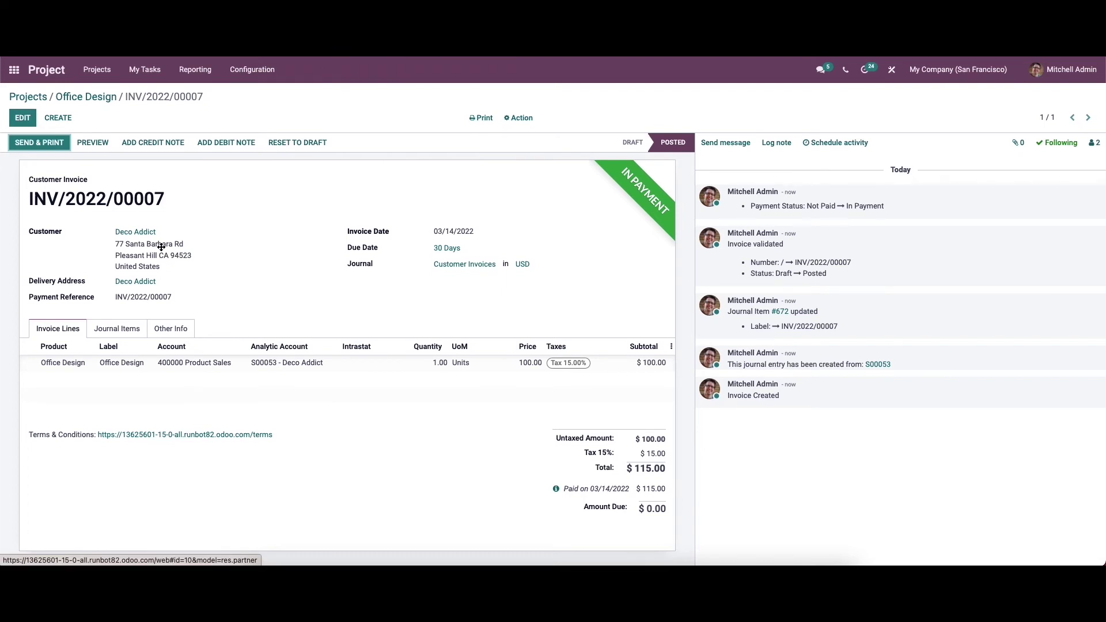
# Step: Open the project updates of Deco Addict's Office Design project and review its sold items, profitability and milestones
pyautogui.click(92, 75)
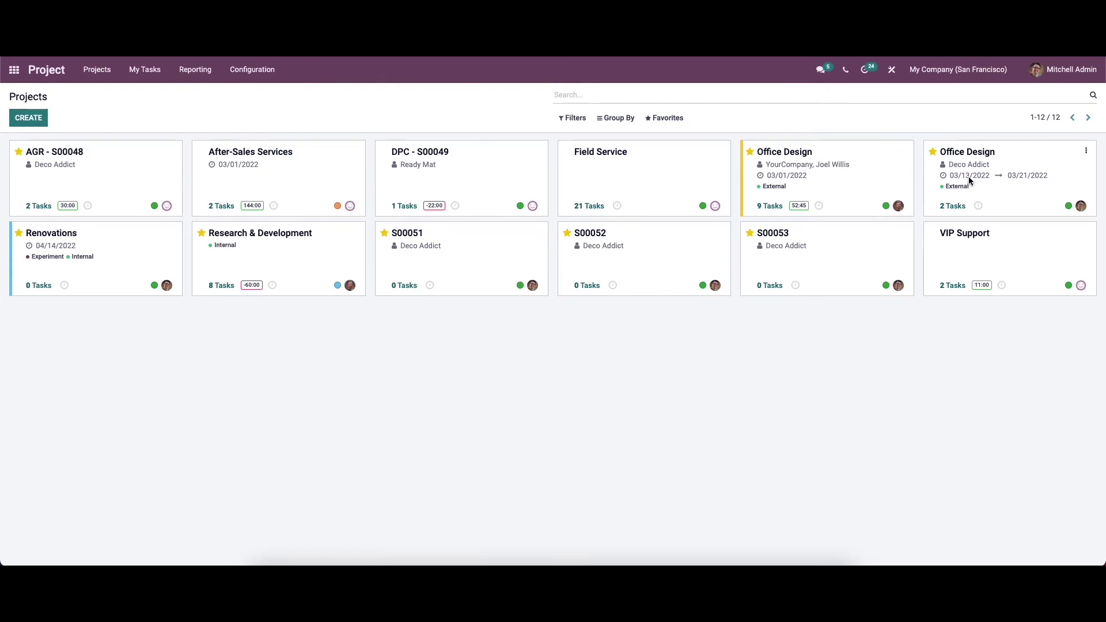
pyautogui.click(1086, 150)
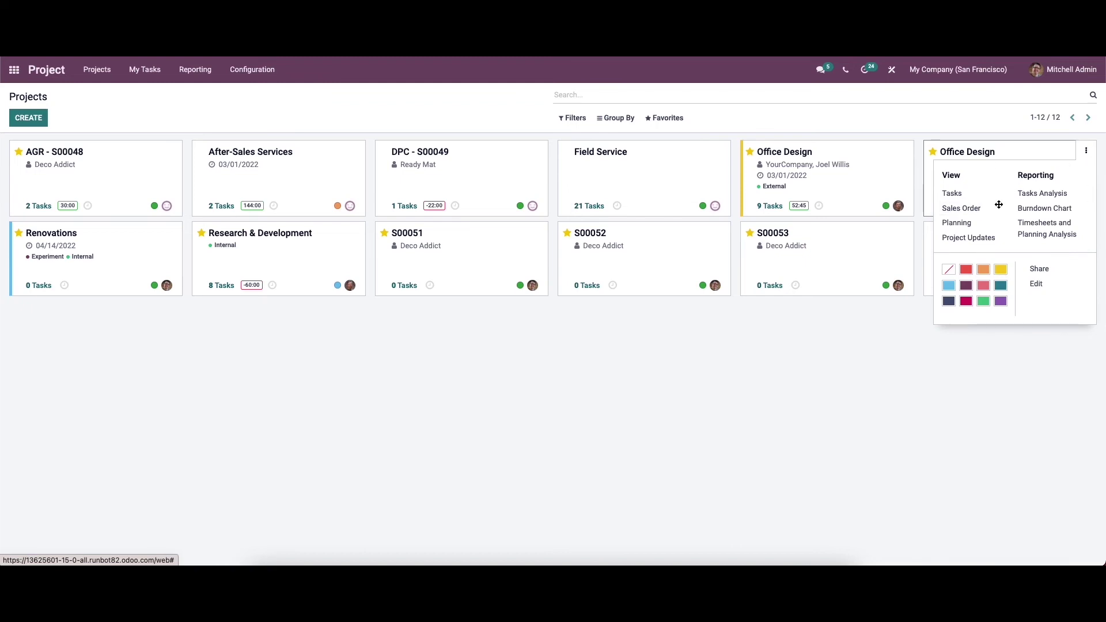
pyautogui.click(982, 244)
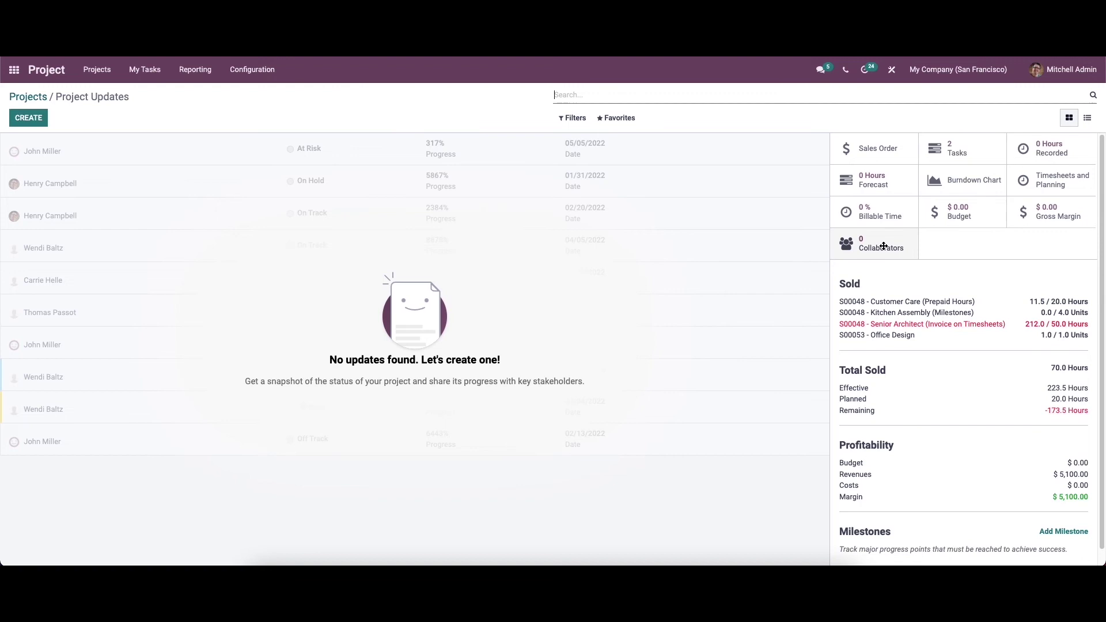
pyautogui.scroll(-1, 887, 311)
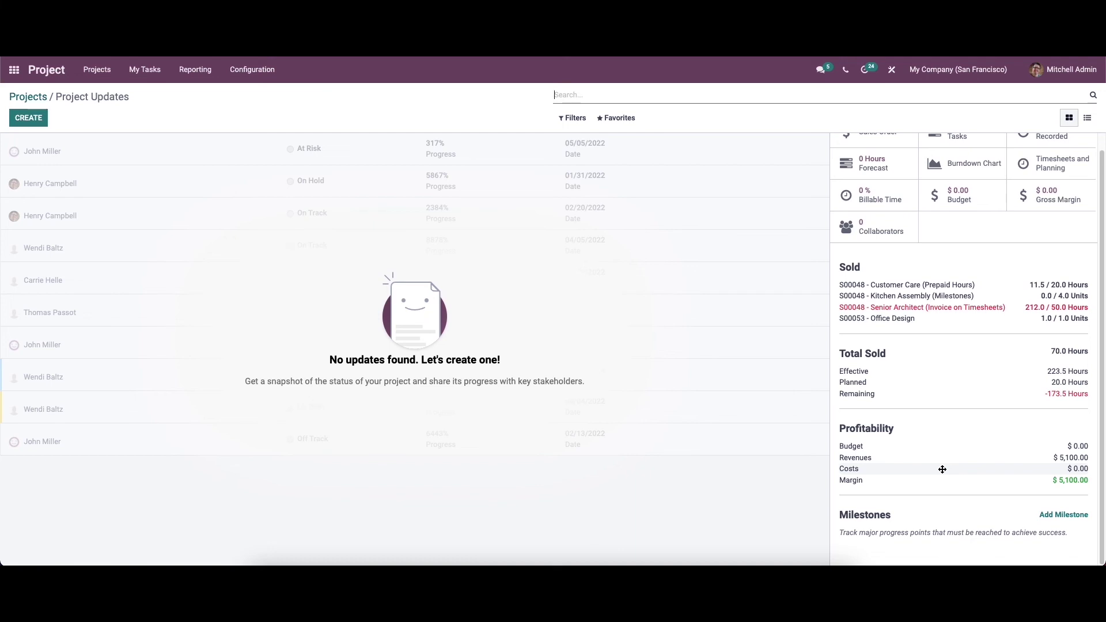
# Step: Examine the project's gross margin entries, view the office design analytic entry's details and return to the list
pyautogui.click(1049, 198)
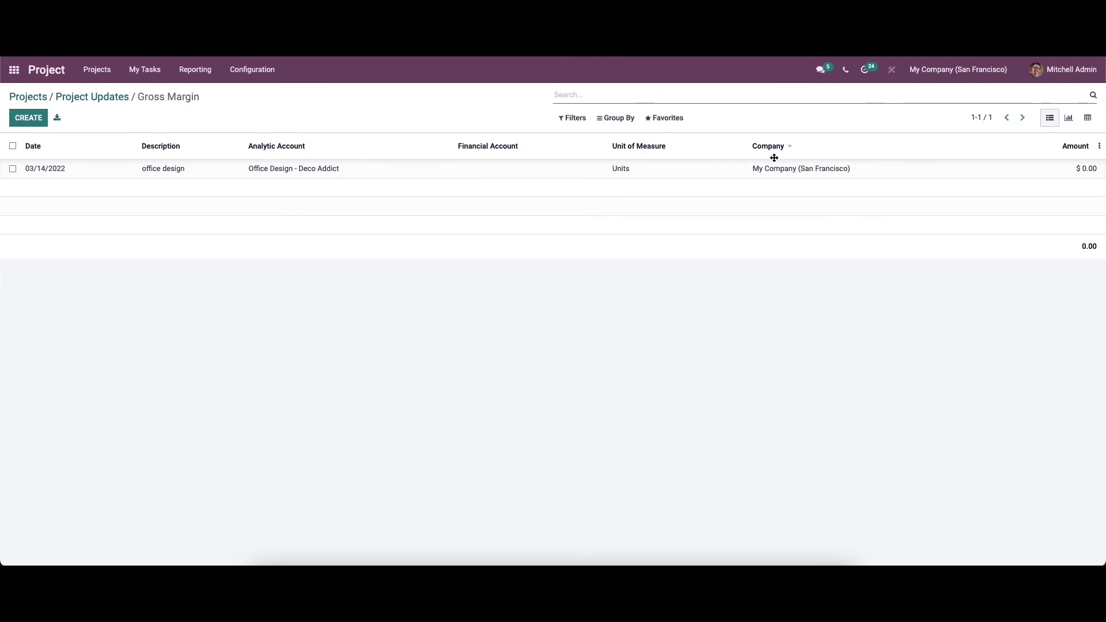
pyautogui.click(634, 168)
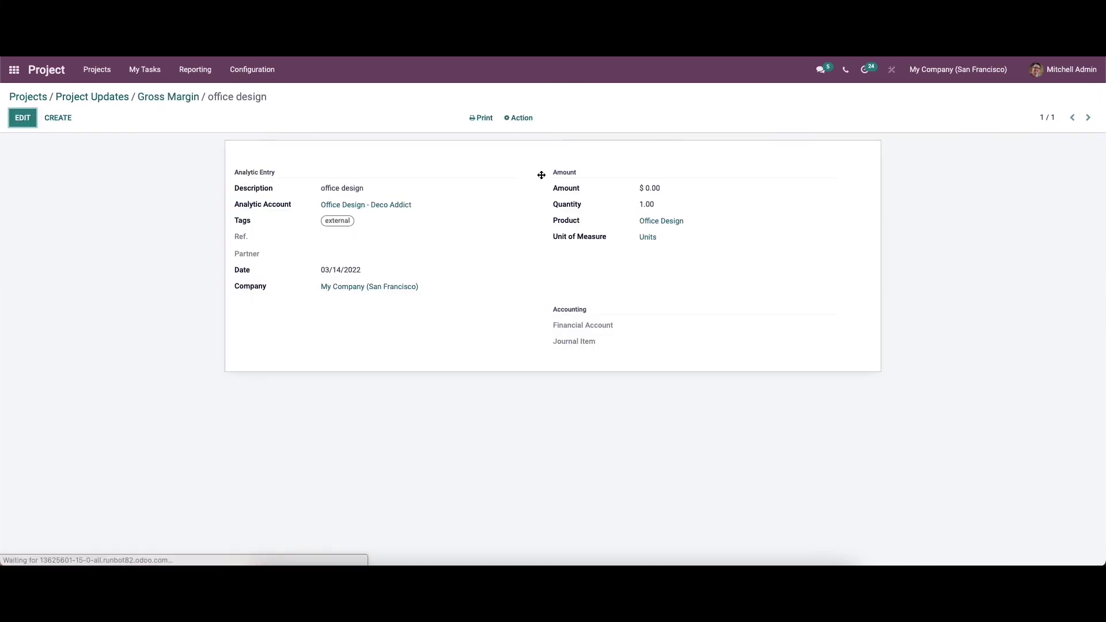
pyautogui.click(163, 93)
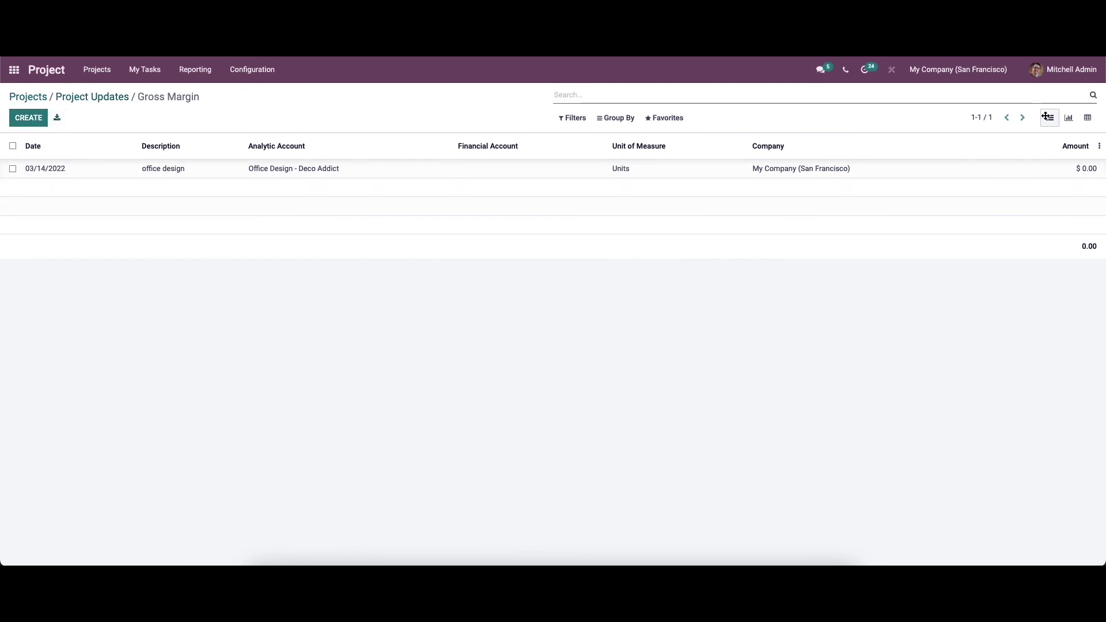
# Step: Display the gross margin as a graph and look through its available filters and grouping options
pyautogui.click(1069, 119)
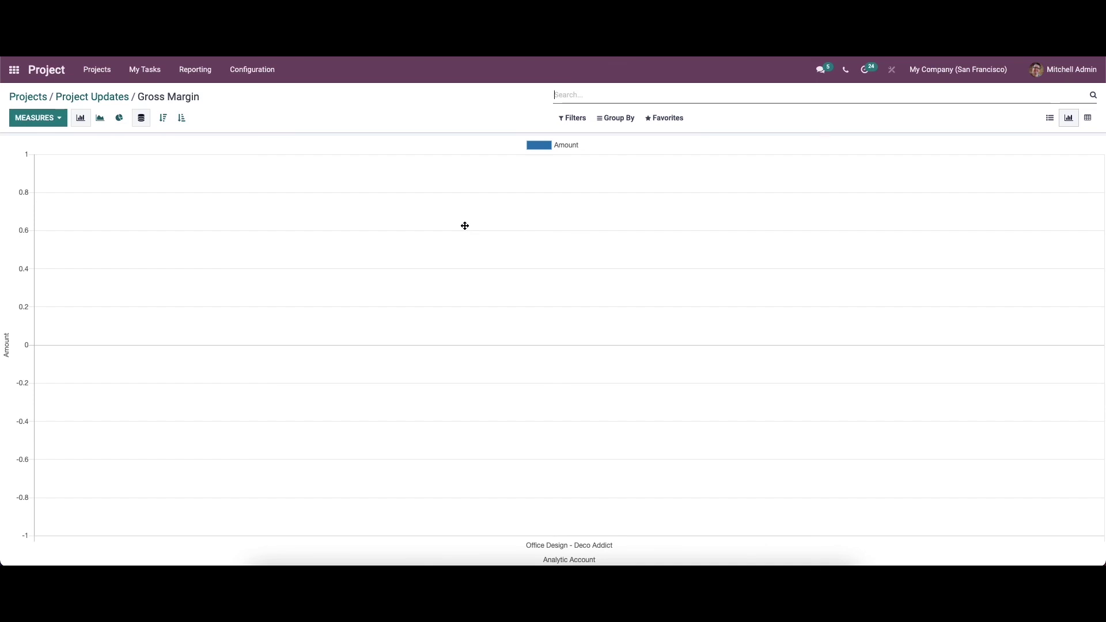
pyautogui.click(576, 117)
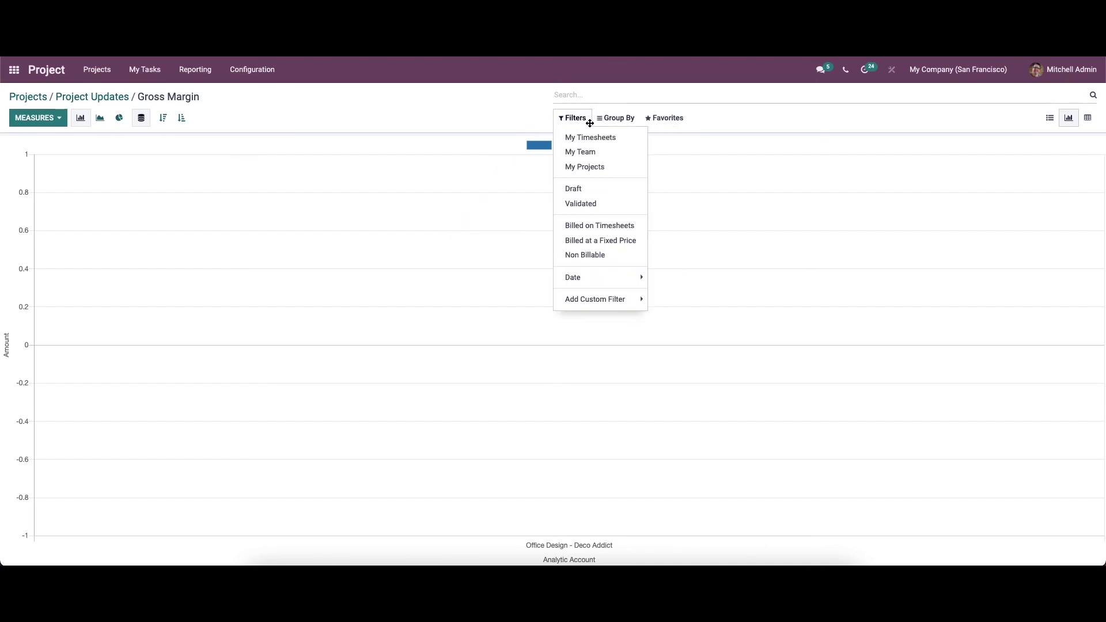
pyautogui.moveTo(594, 123)
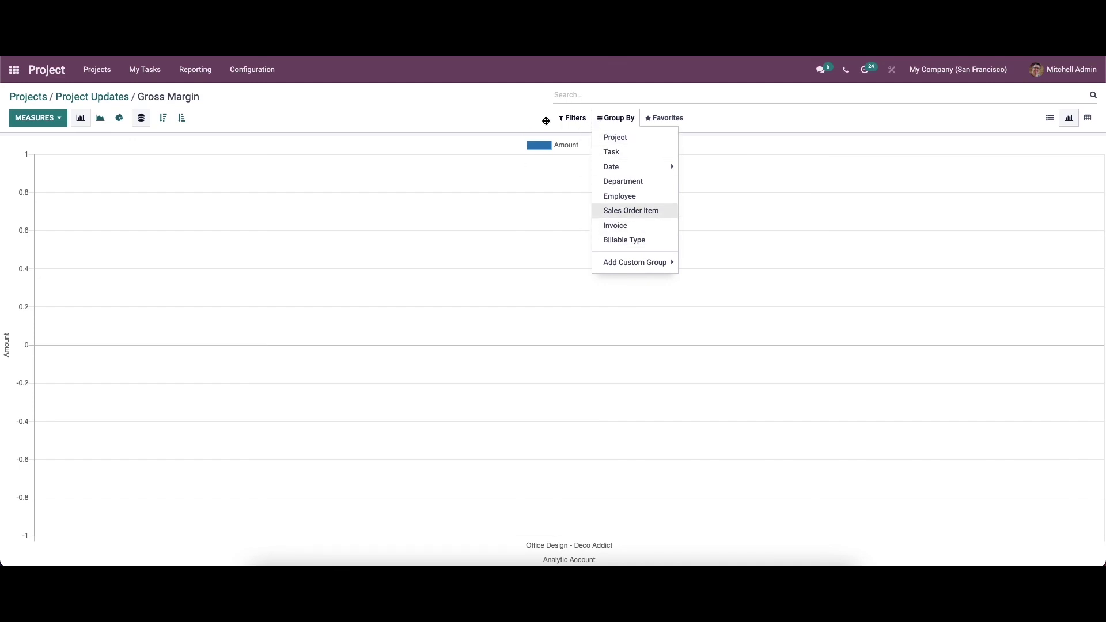
pyautogui.moveTo(561, 118)
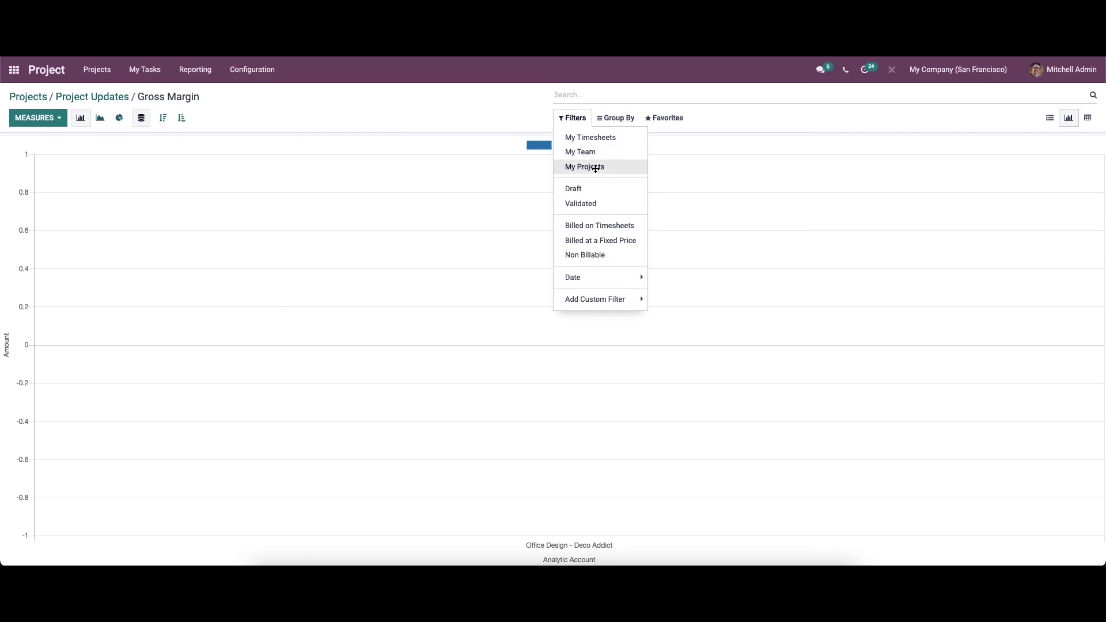
pyautogui.click(503, 202)
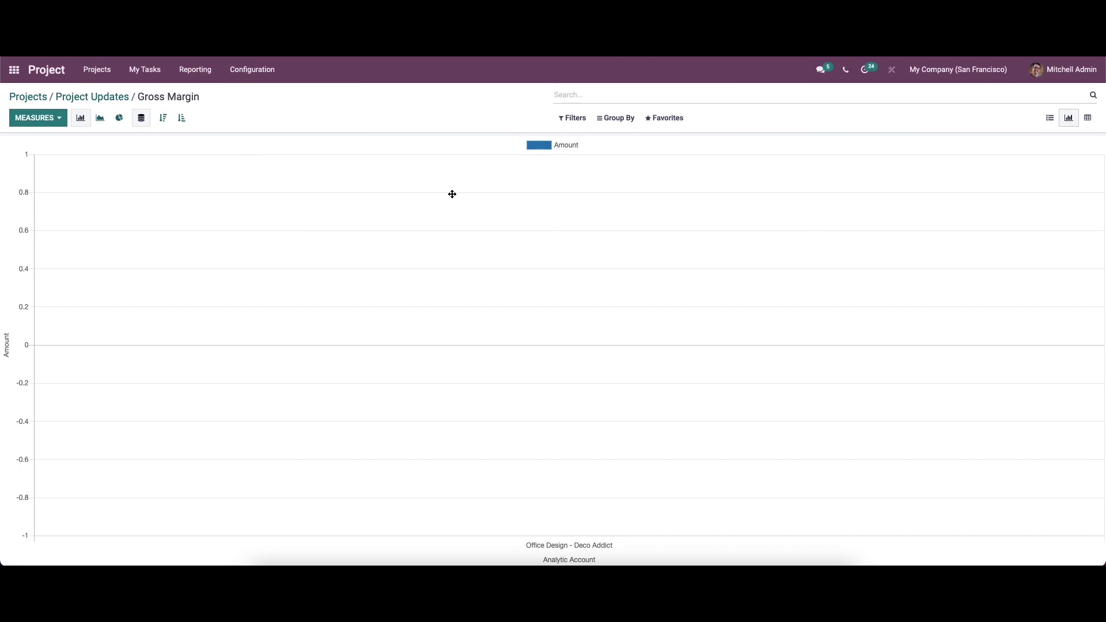
# Step: Change the gross margin graph to a line chart, trying descending order before sorting it in ascending order
pyautogui.click(80, 119)
pyautogui.click(99, 118)
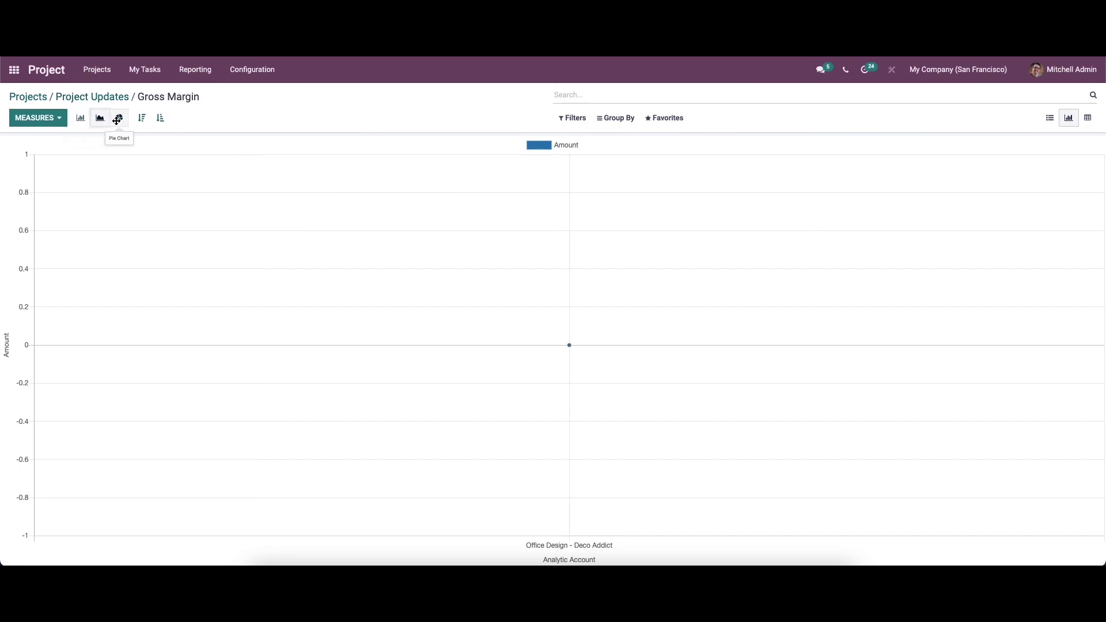
pyautogui.click(140, 119)
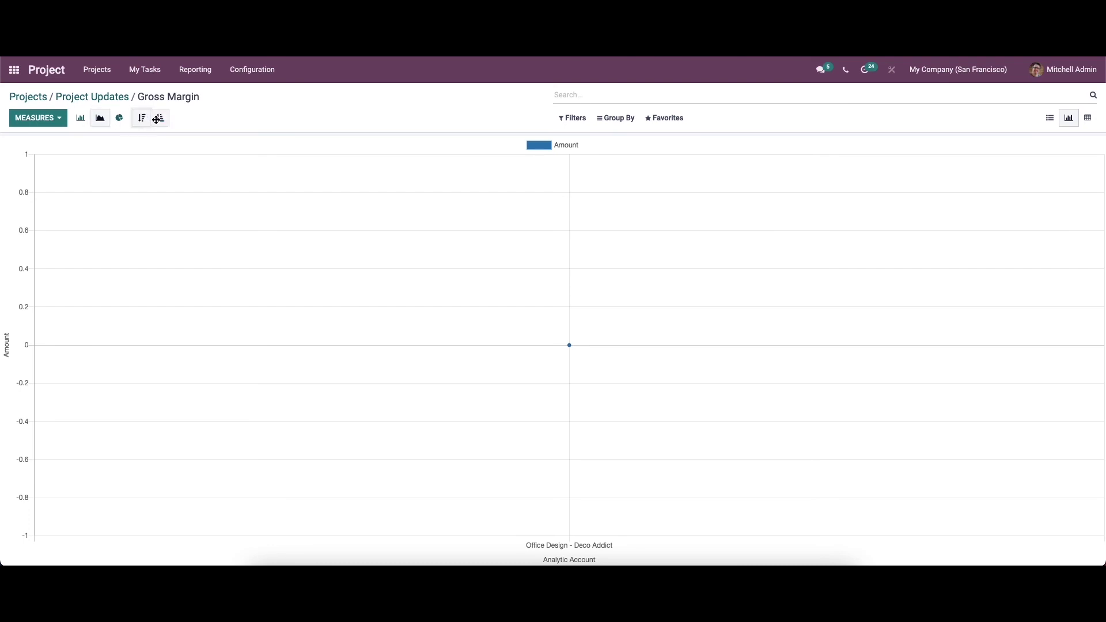
pyautogui.click(160, 119)
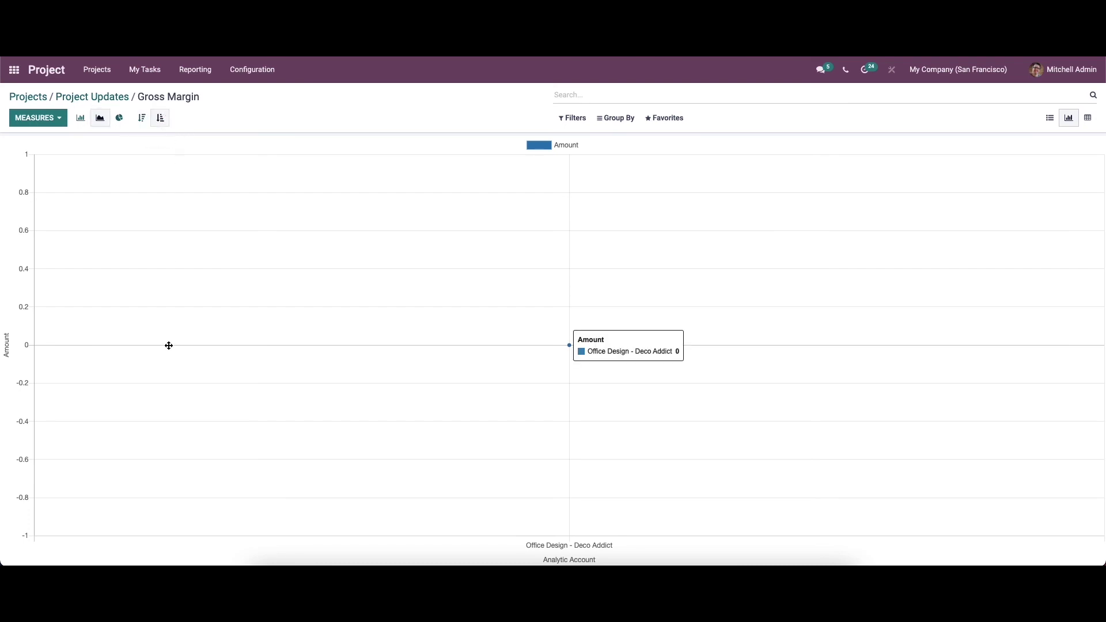